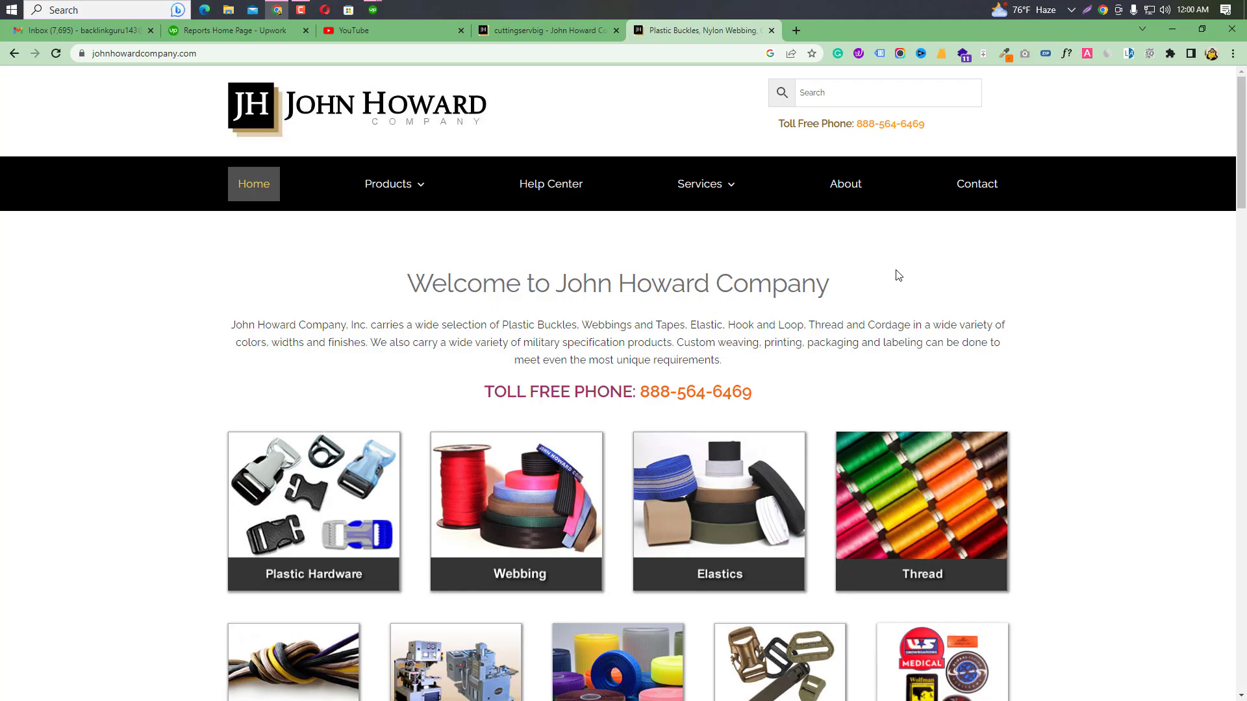
- Look over the John Howard Company home page and open its Cutting Services page
scroll(898, 275, down, 15)
scroll(899, 275, up, 15)
mouse_move(718, 192)
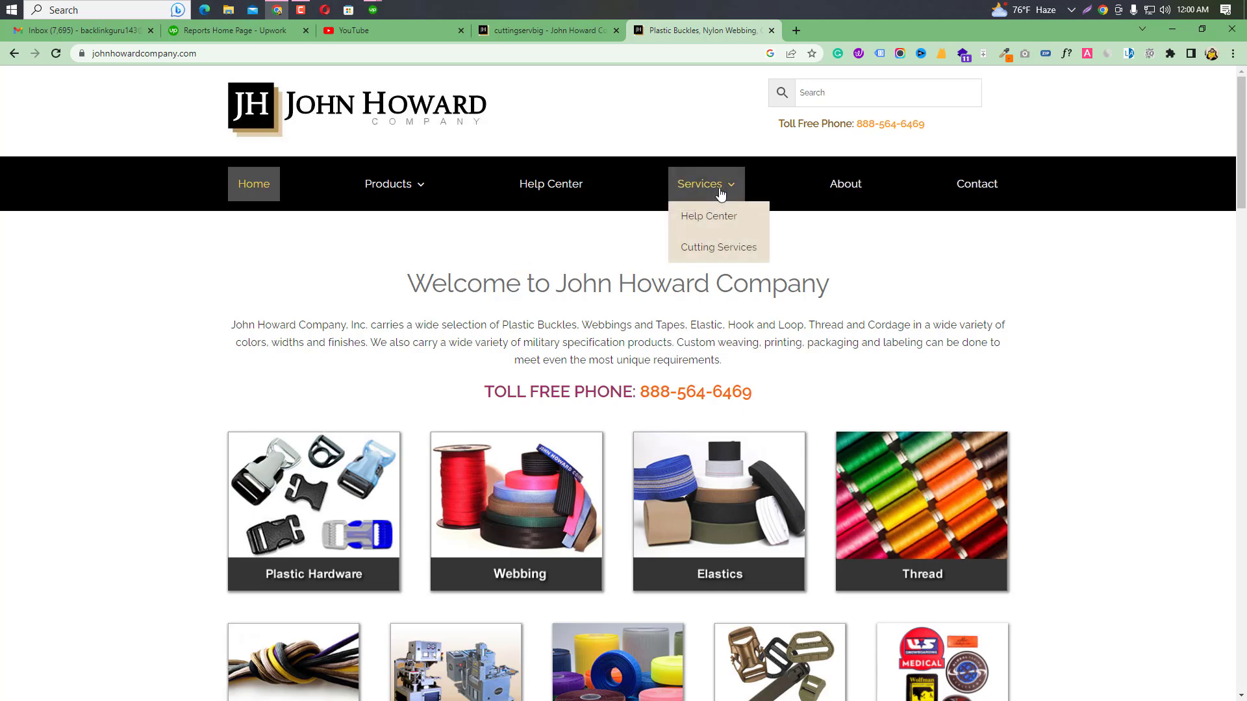
click(717, 250)
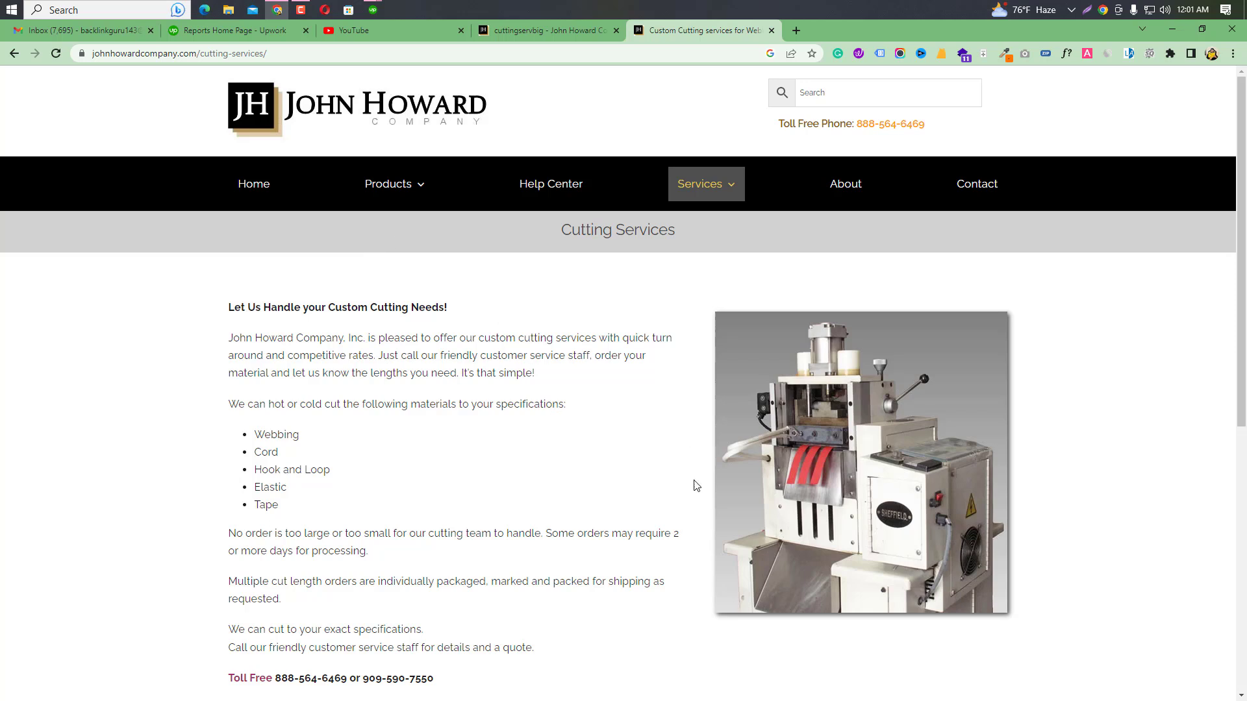
- Search Google for "Cutting Service" in a new browser tab
click(794, 30)
click(516, 313)
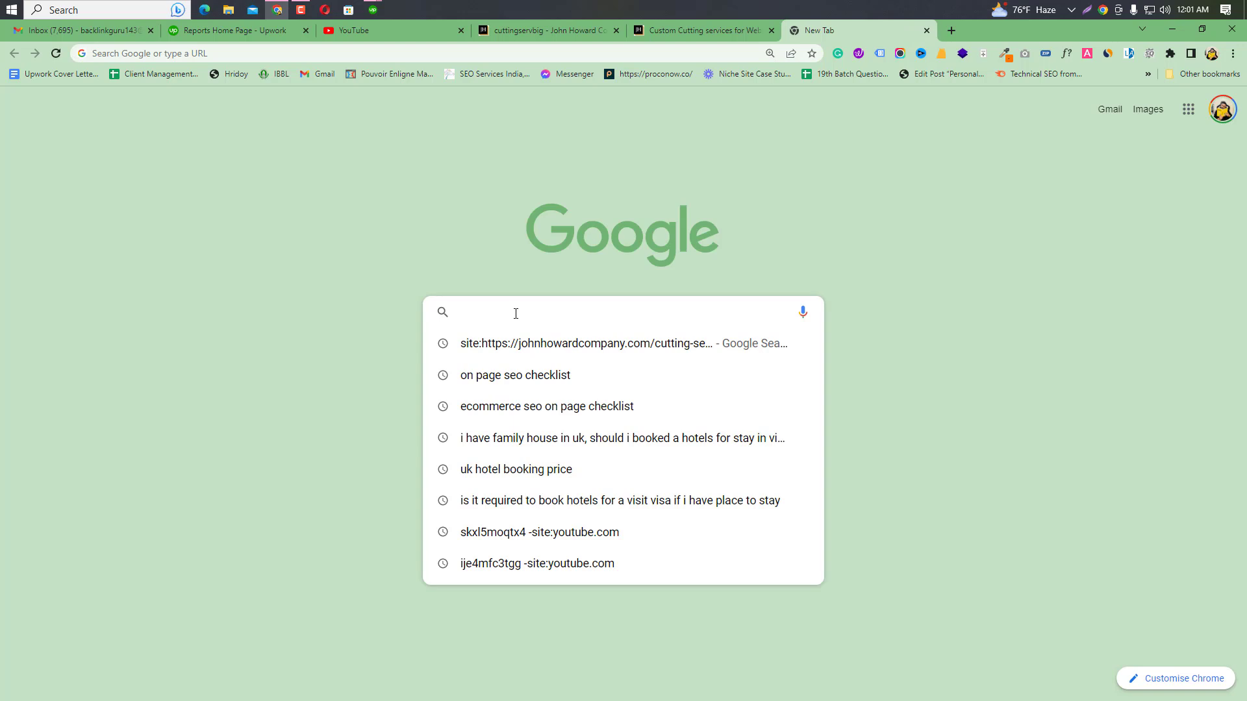
text(Cuttinb)
key(BackSpace)
text(g Service)
key(Return)
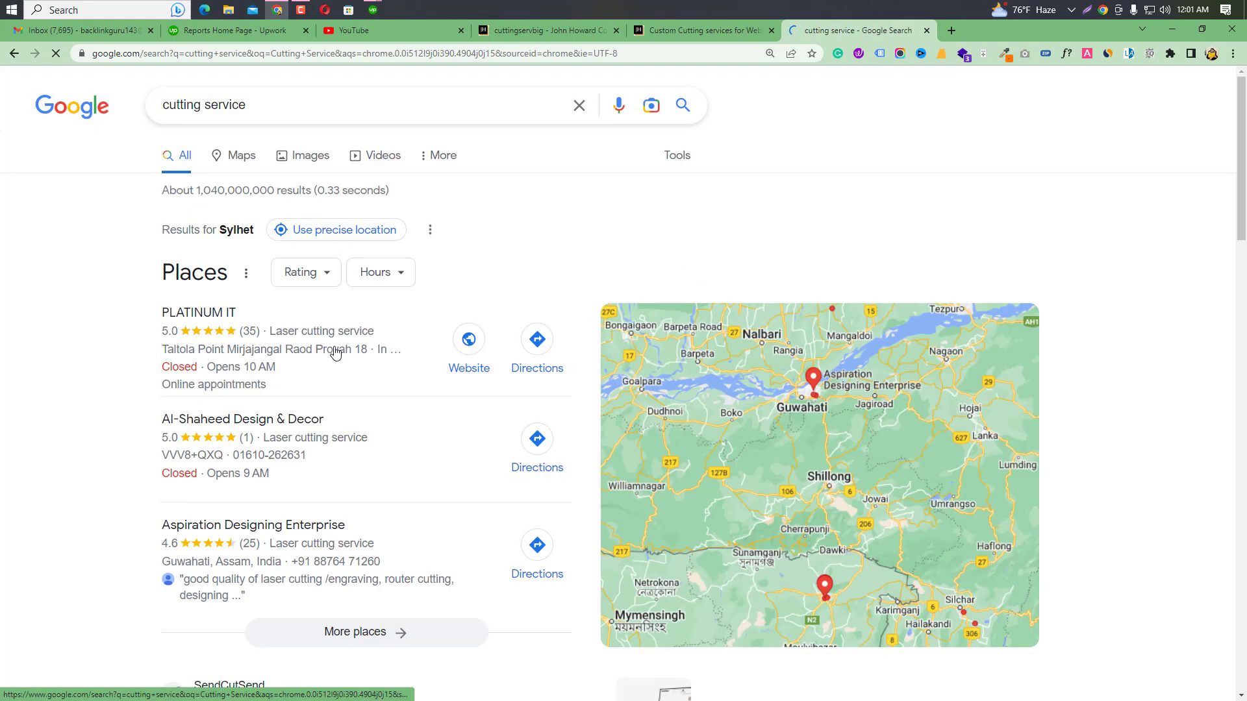
- Find the SendCutSend result and highlight the keyword "cutting service" in its description
scroll(89, 412, down, 7)
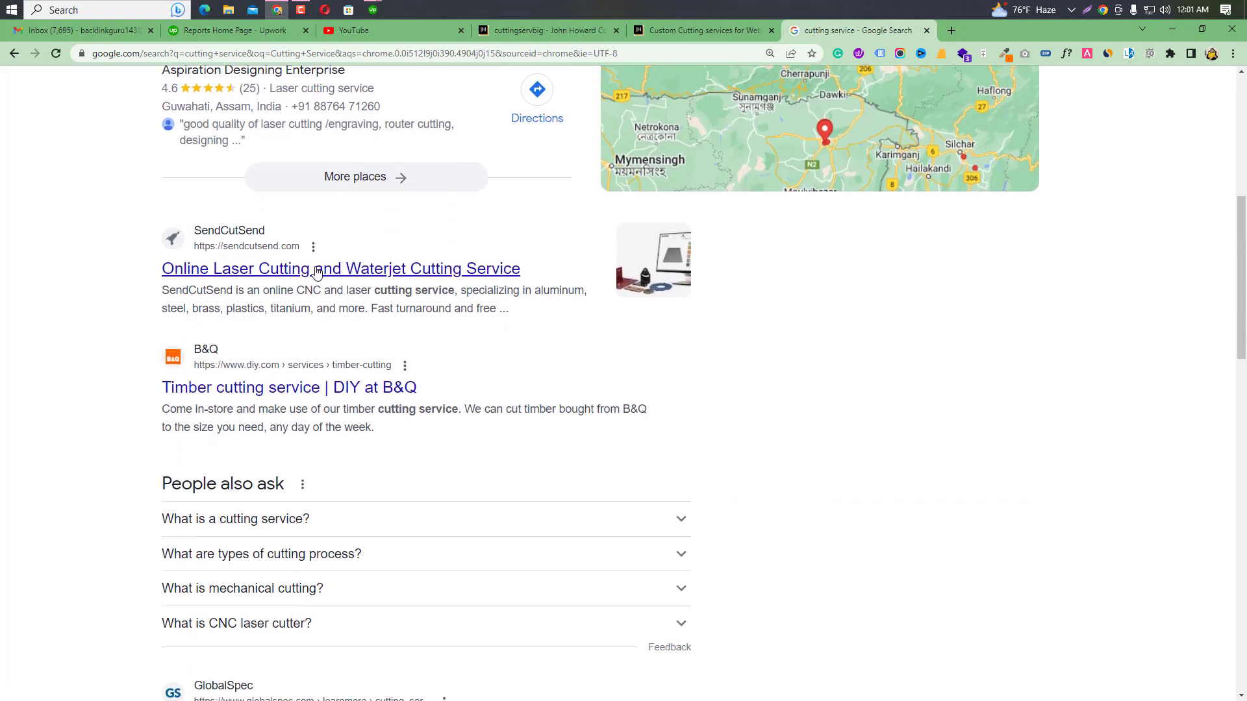
click(454, 271)
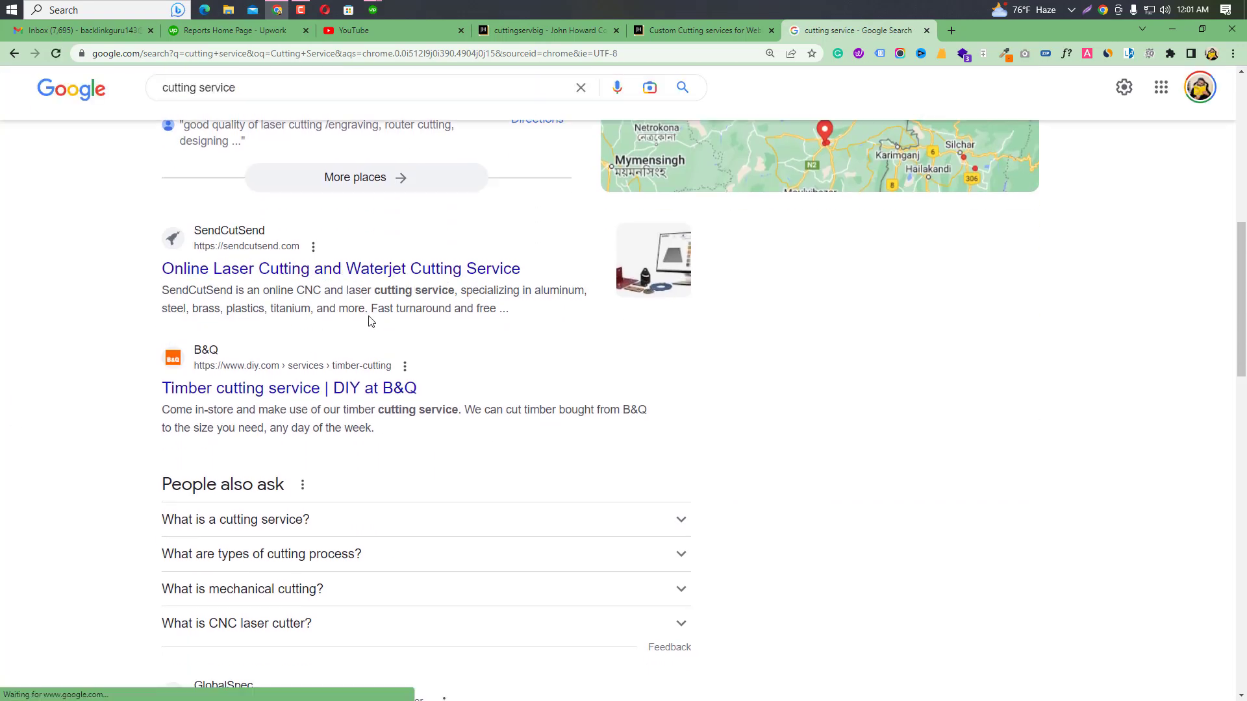
drag(380, 290, 454, 304)
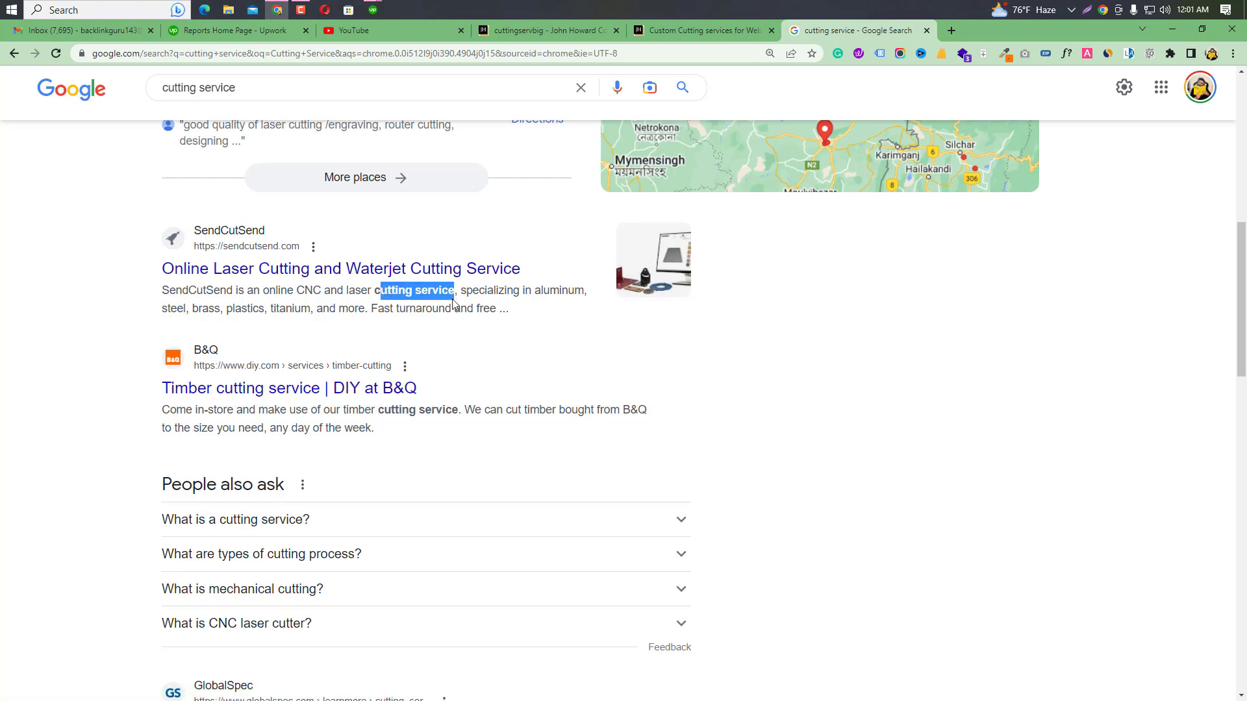
scroll(95, 255, down, 1)
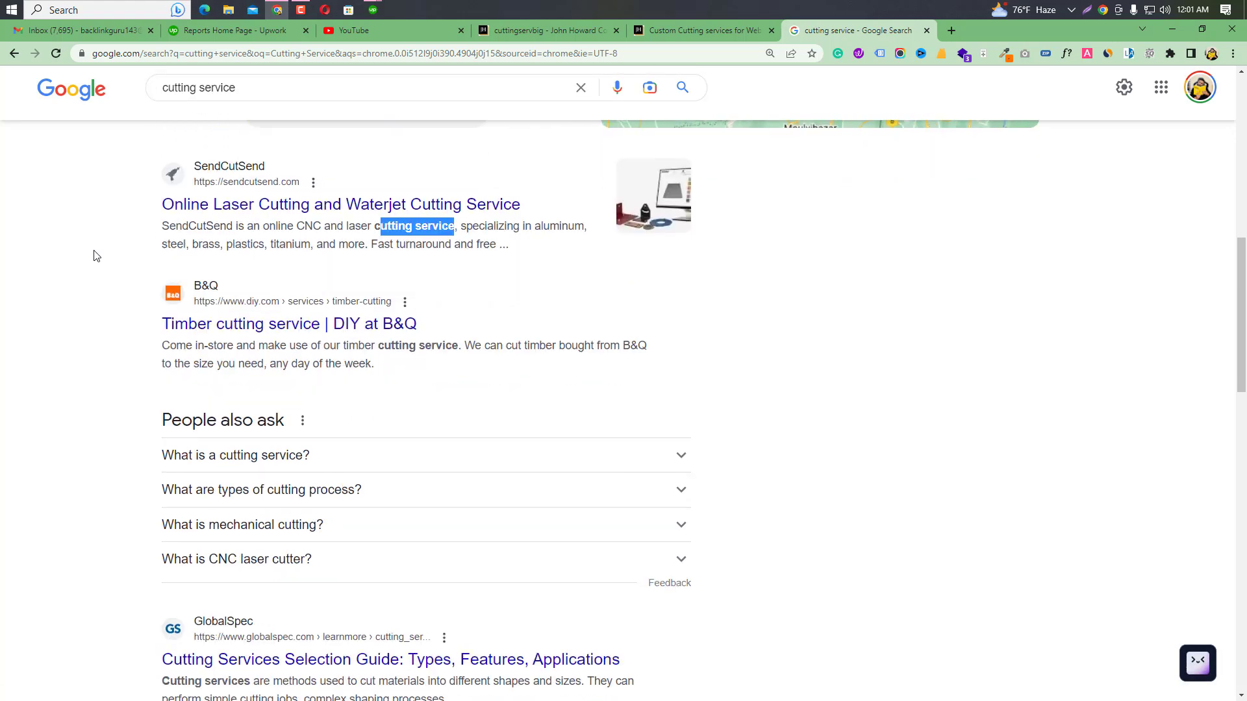
- Upload a screenshot of the results with red rectangles around the query, the SendCutSend URL, its title and description keywords, and the whole listing
key(Print)
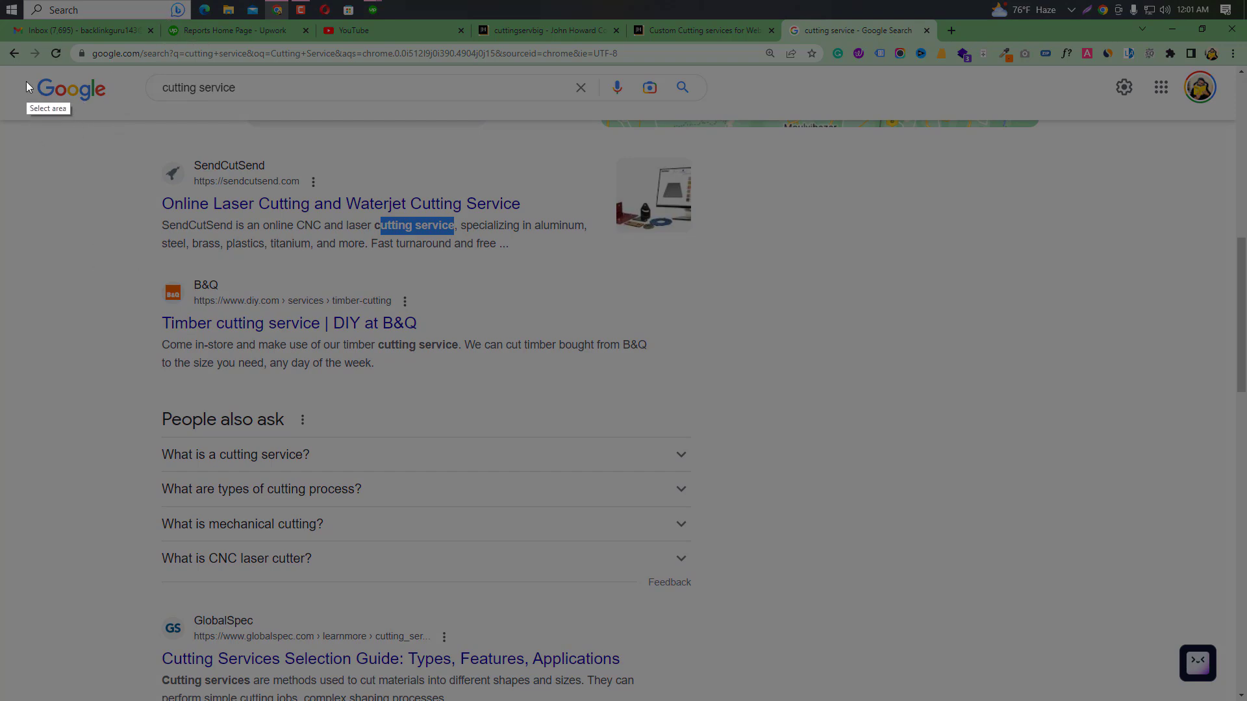
drag(24, 71, 1194, 700)
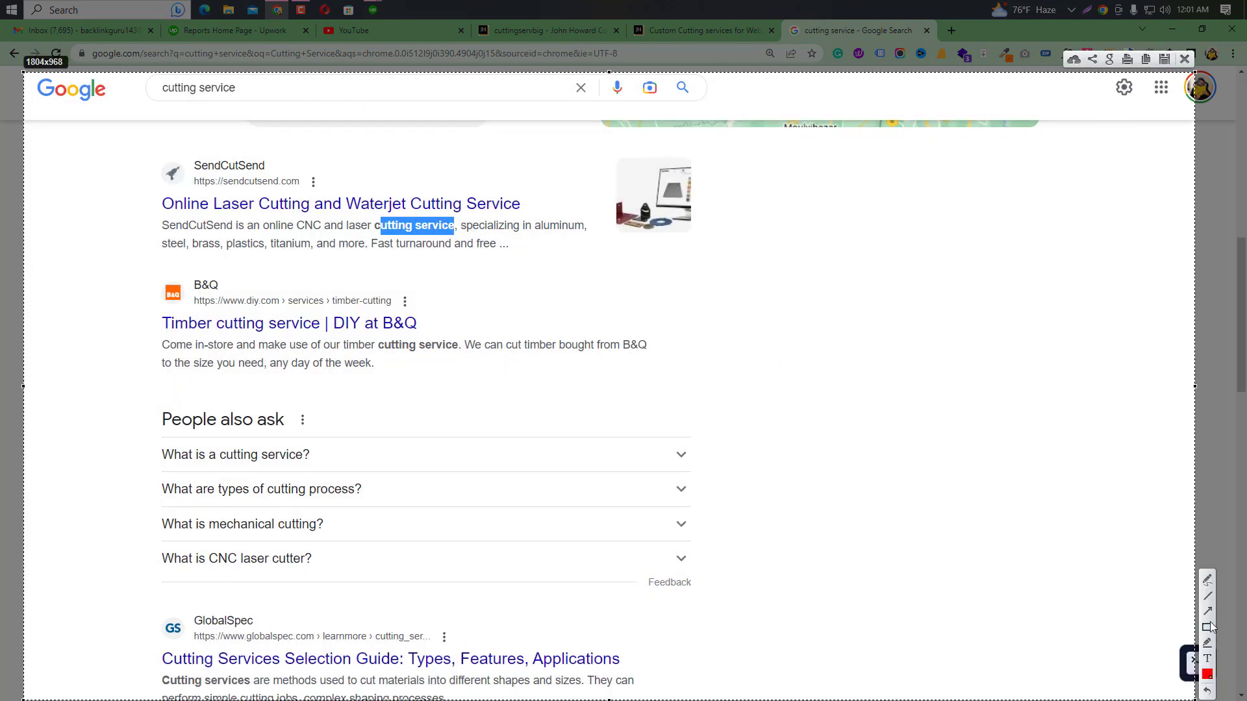
drag(150, 77, 244, 101)
drag(400, 183, 538, 216)
drag(371, 217, 467, 236)
drag(184, 166, 347, 187)
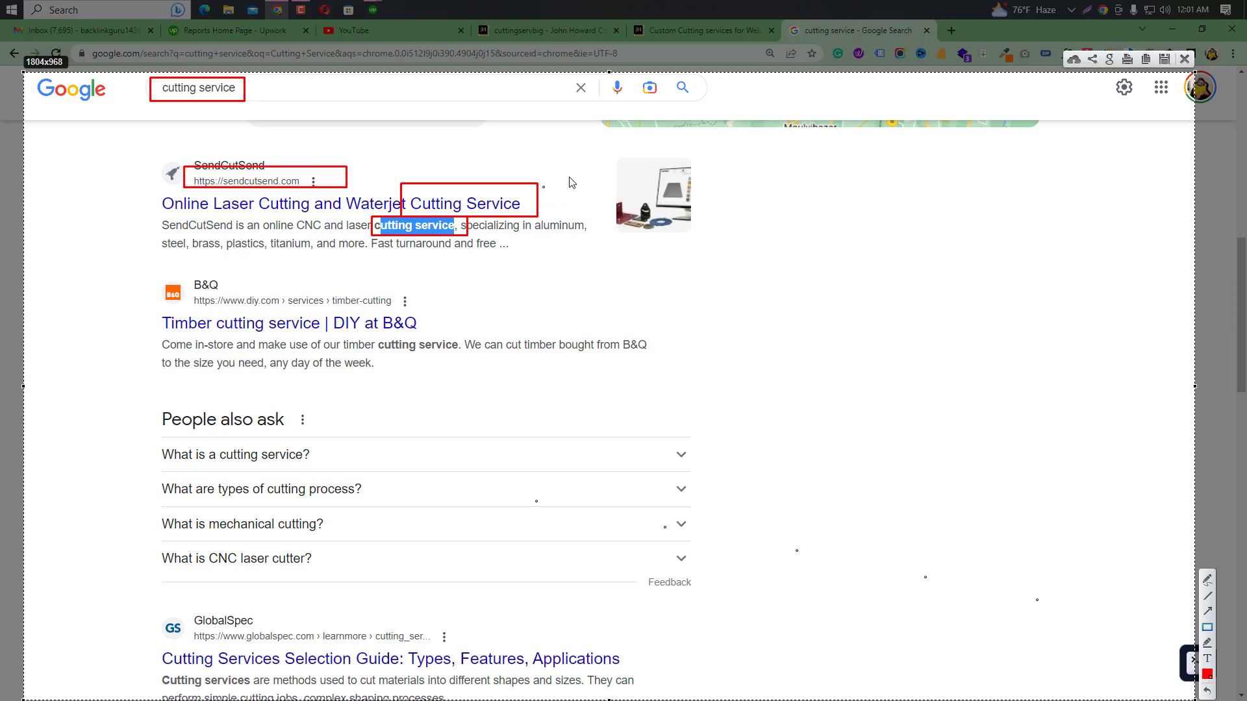
drag(102, 138, 740, 274)
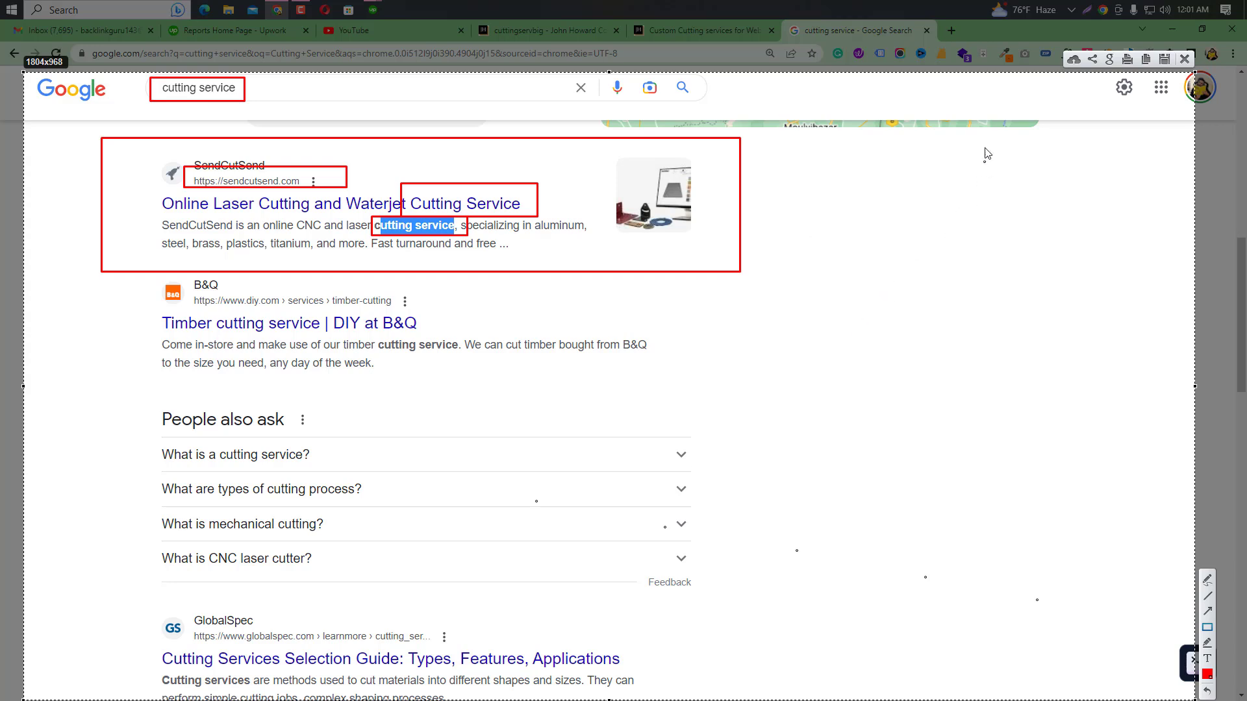
click(1074, 59)
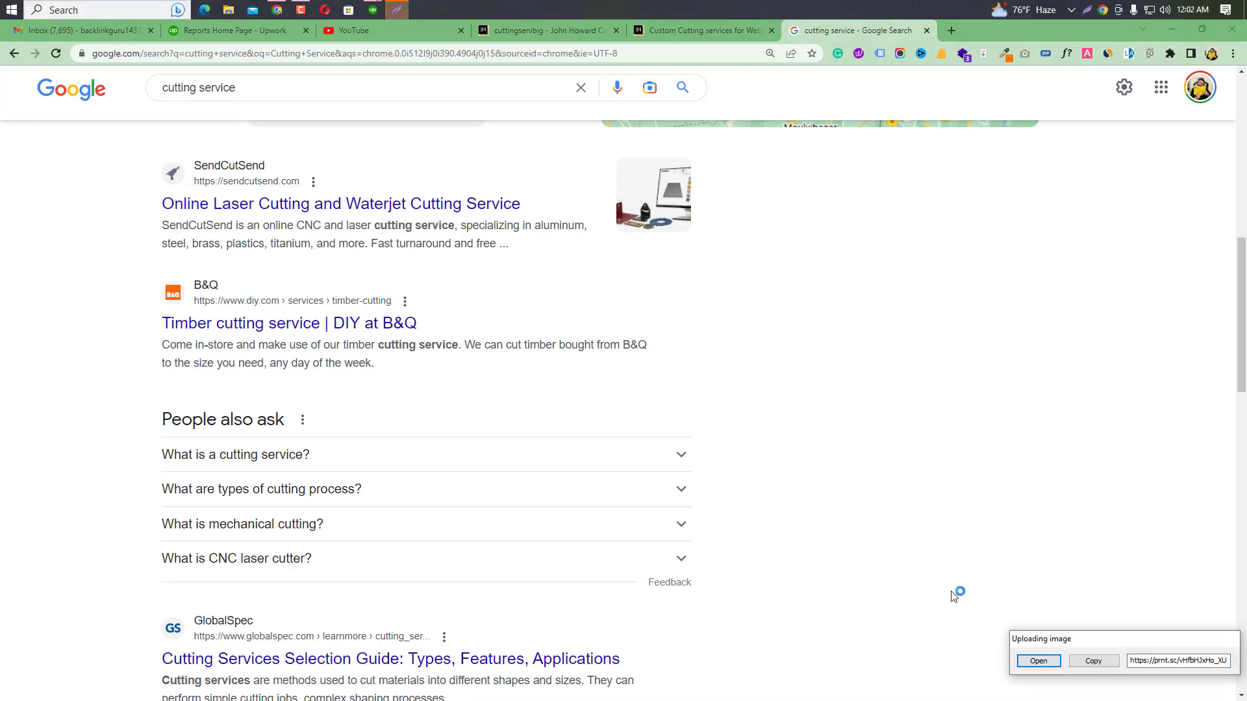
key(Print)
drag(54, 77, 957, 468)
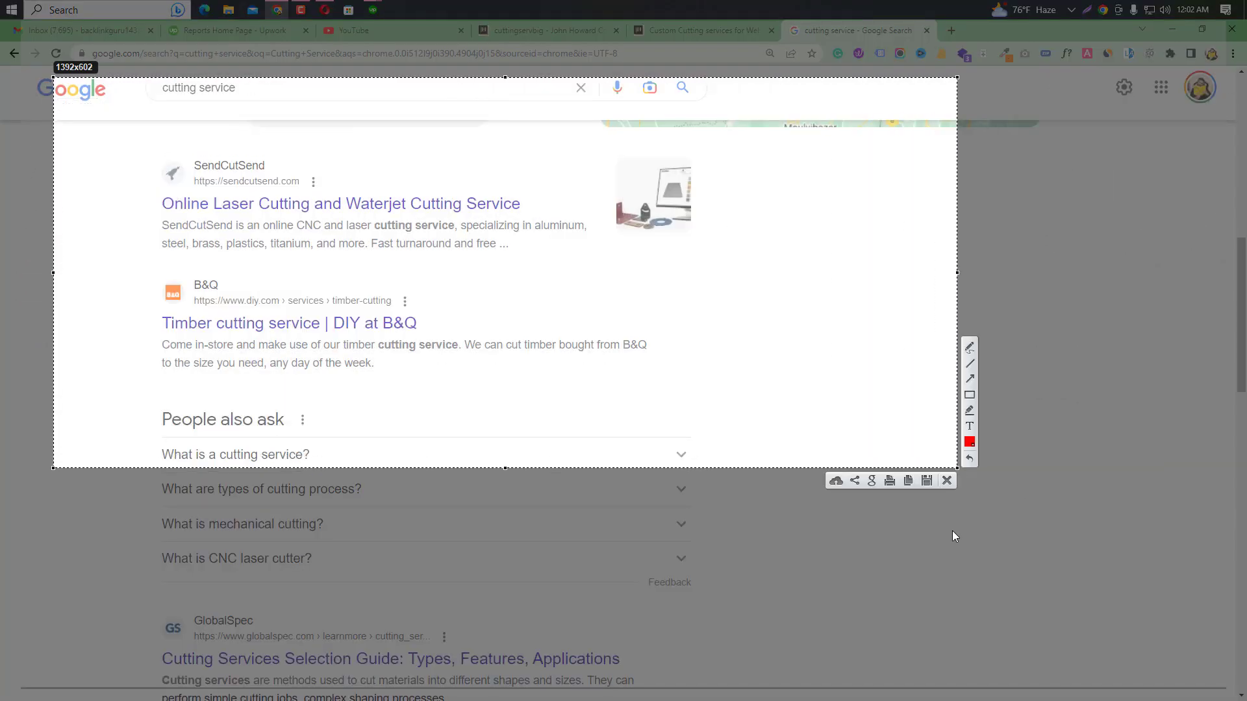
click(947, 480)
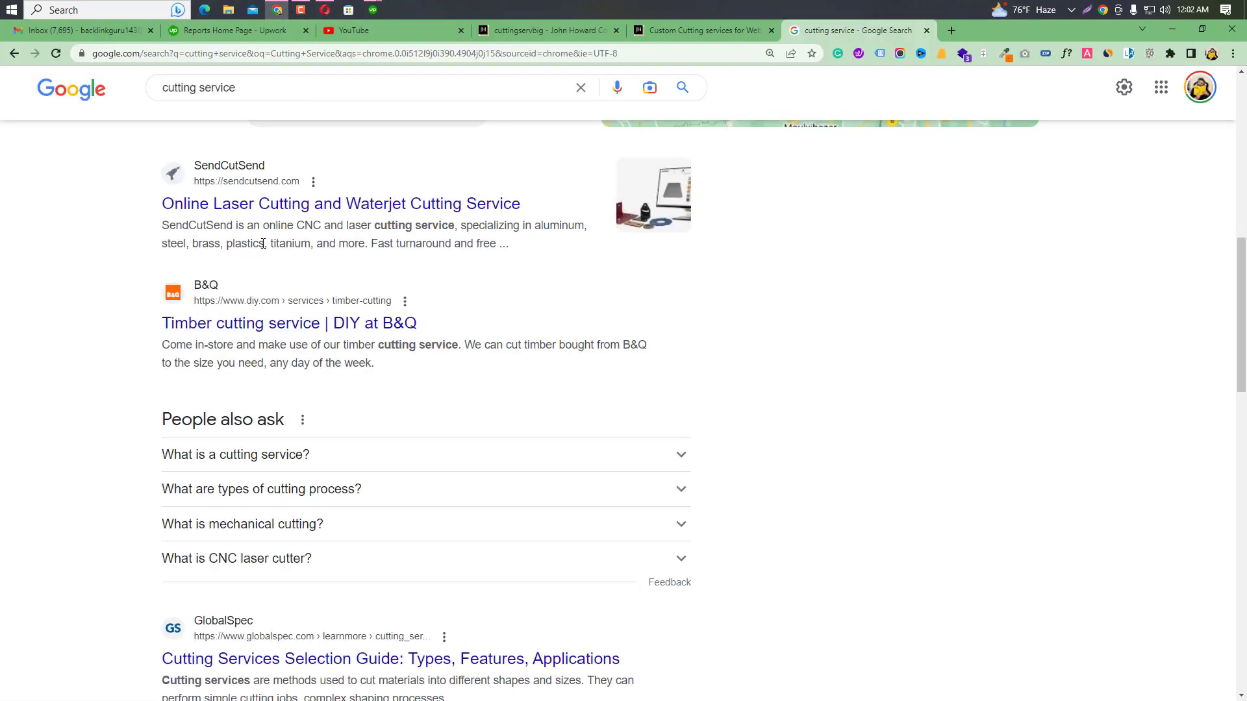
- Highlight the title and the description of the SendCutSend search result to examine them
drag(159, 202, 528, 200)
click(166, 227)
drag(166, 228, 510, 245)
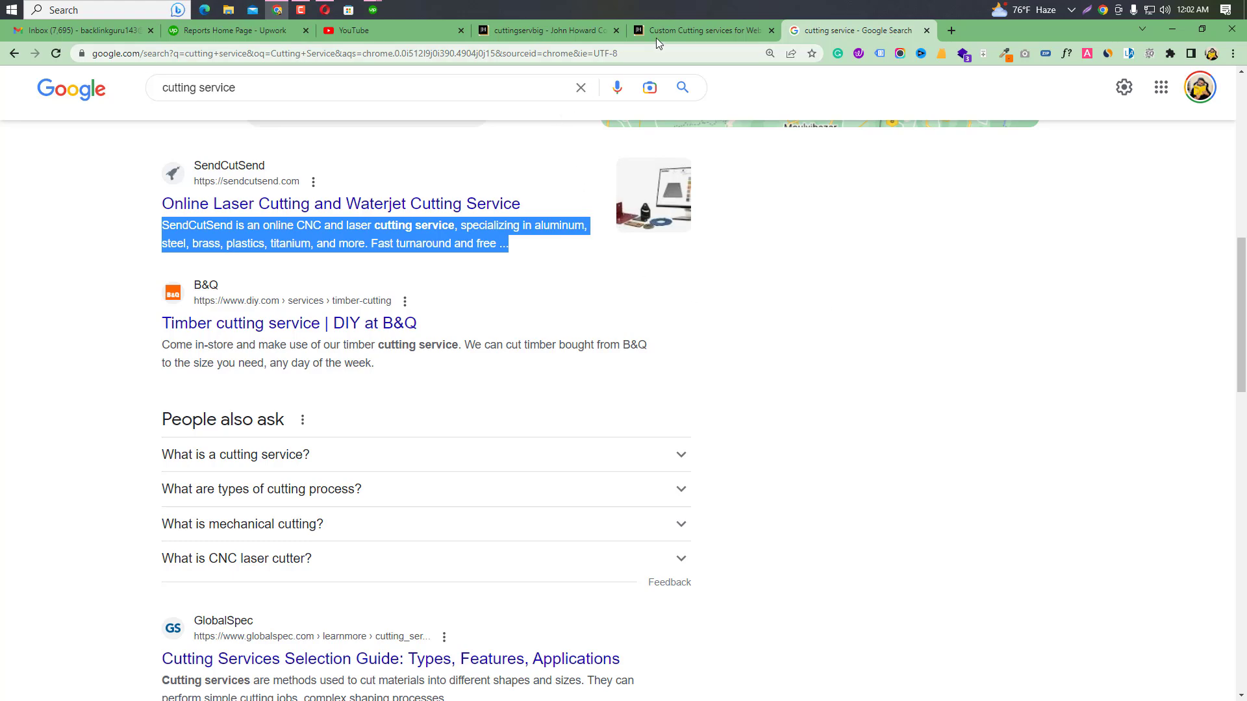
- Return to the John Howard Company Cutting Services page and review its content from top to bottom
click(670, 28)
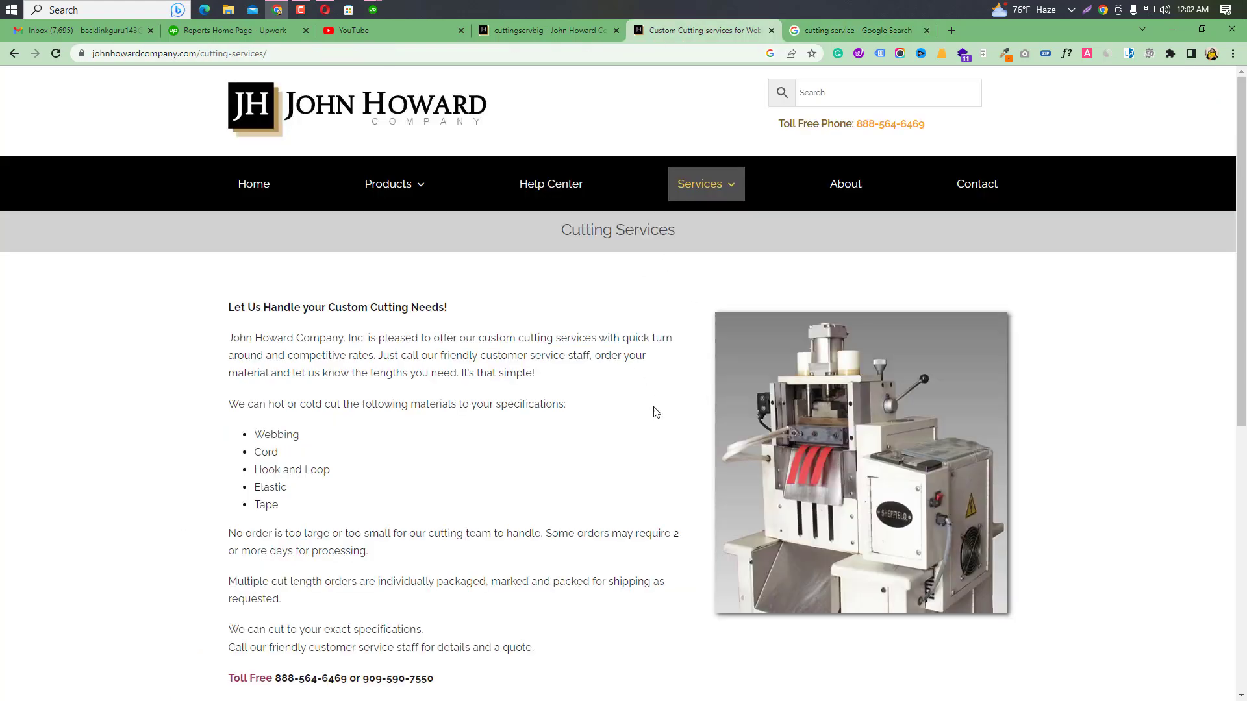
scroll(512, 449, down, 4)
scroll(511, 450, down, 3)
scroll(507, 444, up, 7)
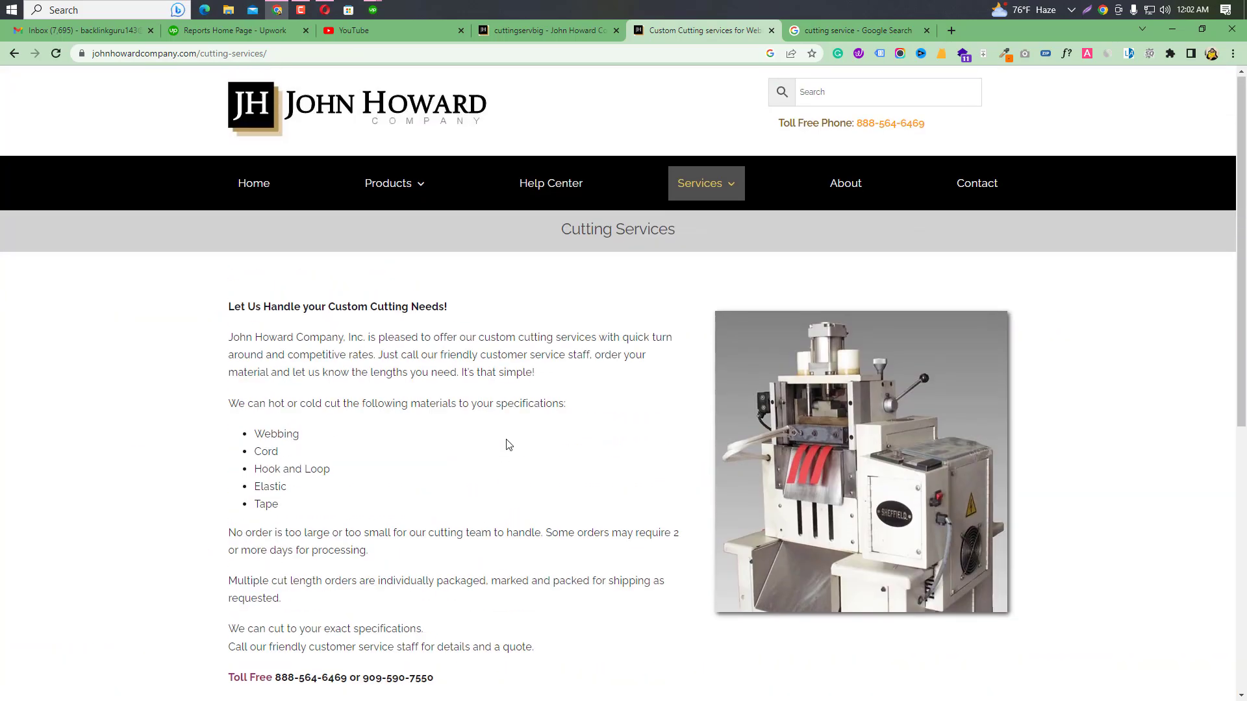
scroll(507, 444, down, 2)
scroll(507, 444, up, 1)
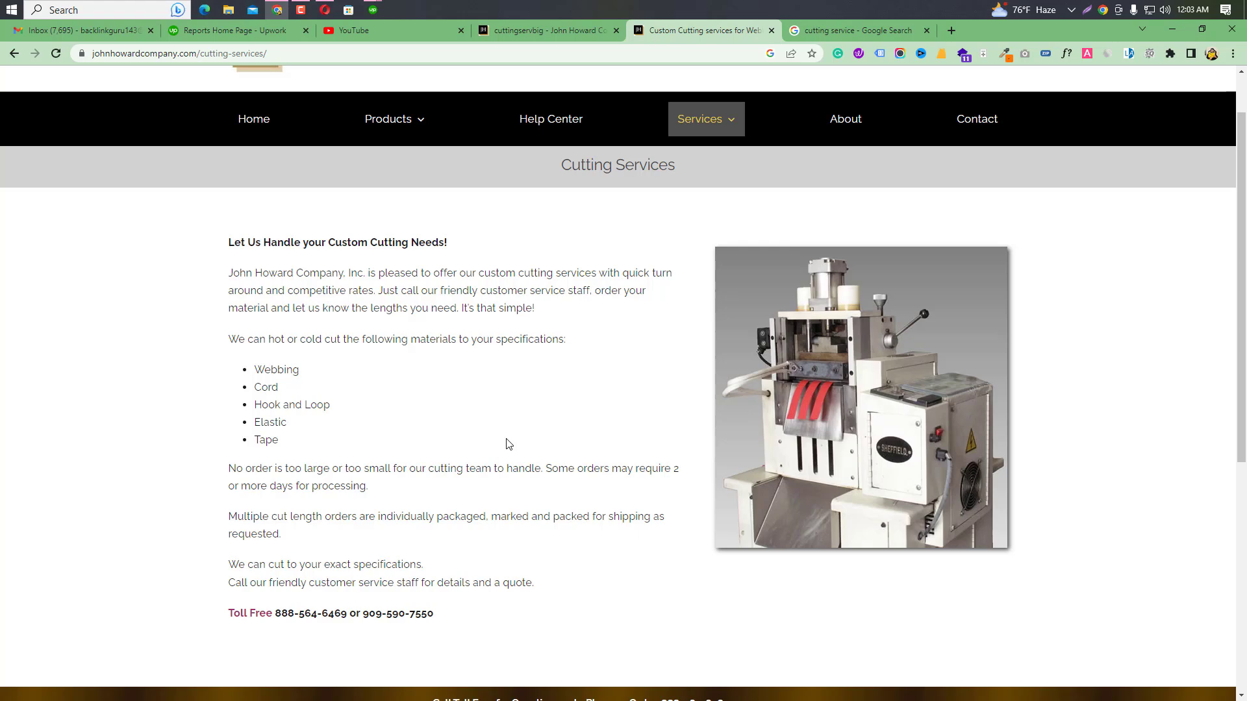
- Create a blank Google Docs document in a new browser tab through docs.new
click(951, 31)
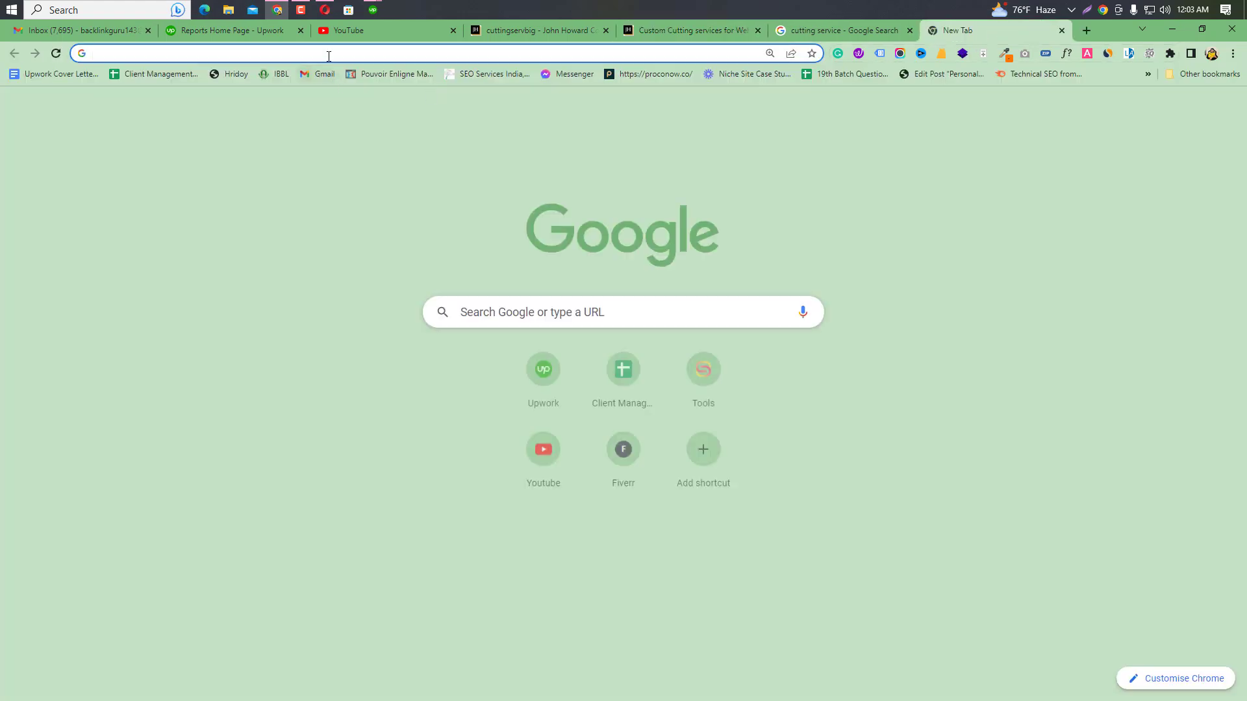
click(328, 53)
text(docs)
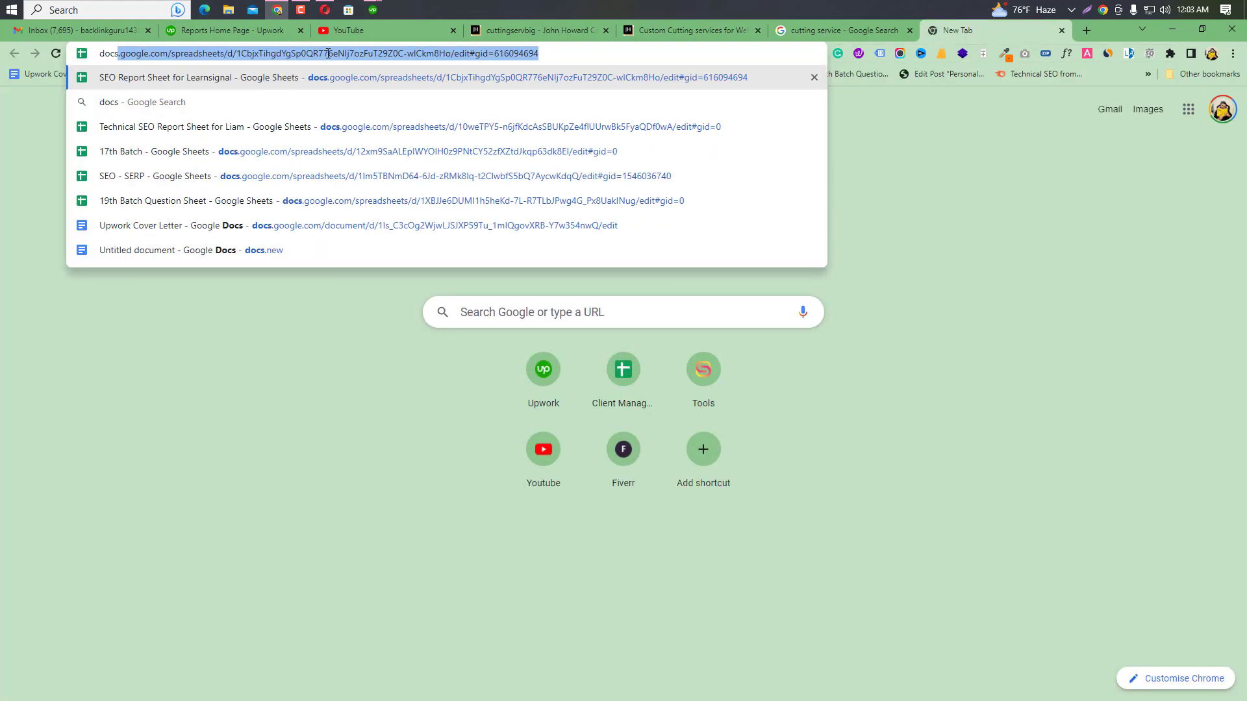
text(.new)
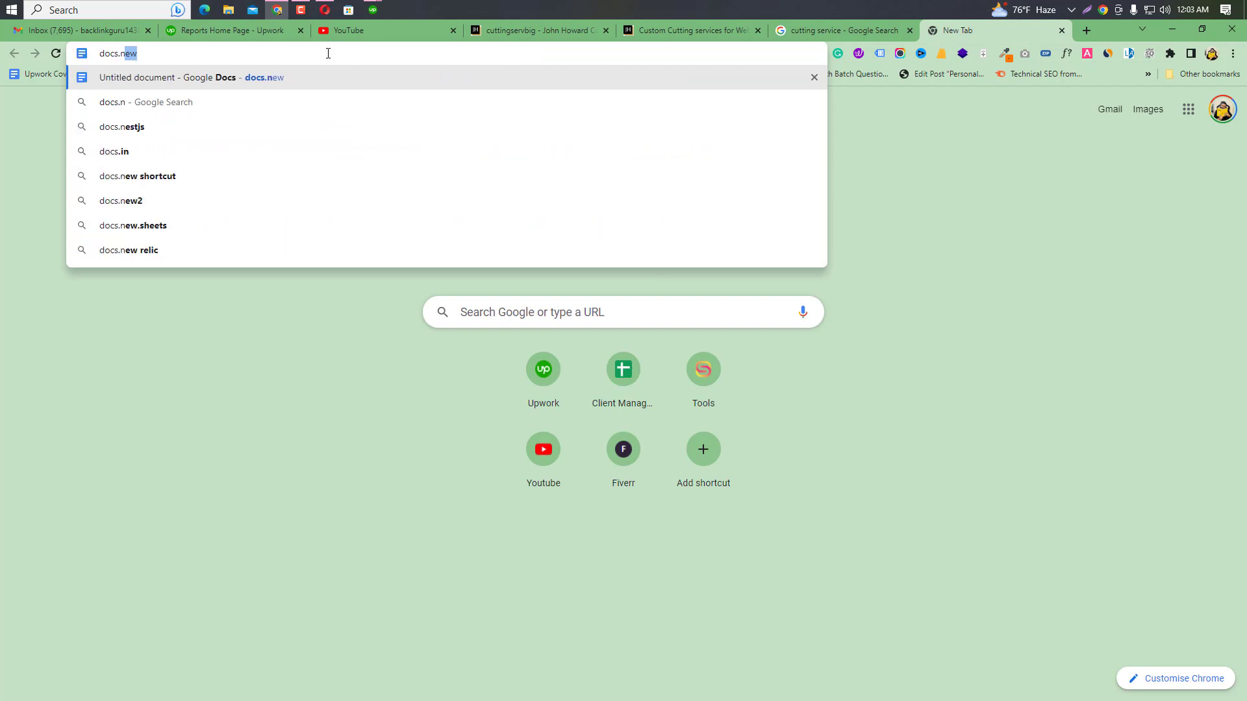
key(Return)
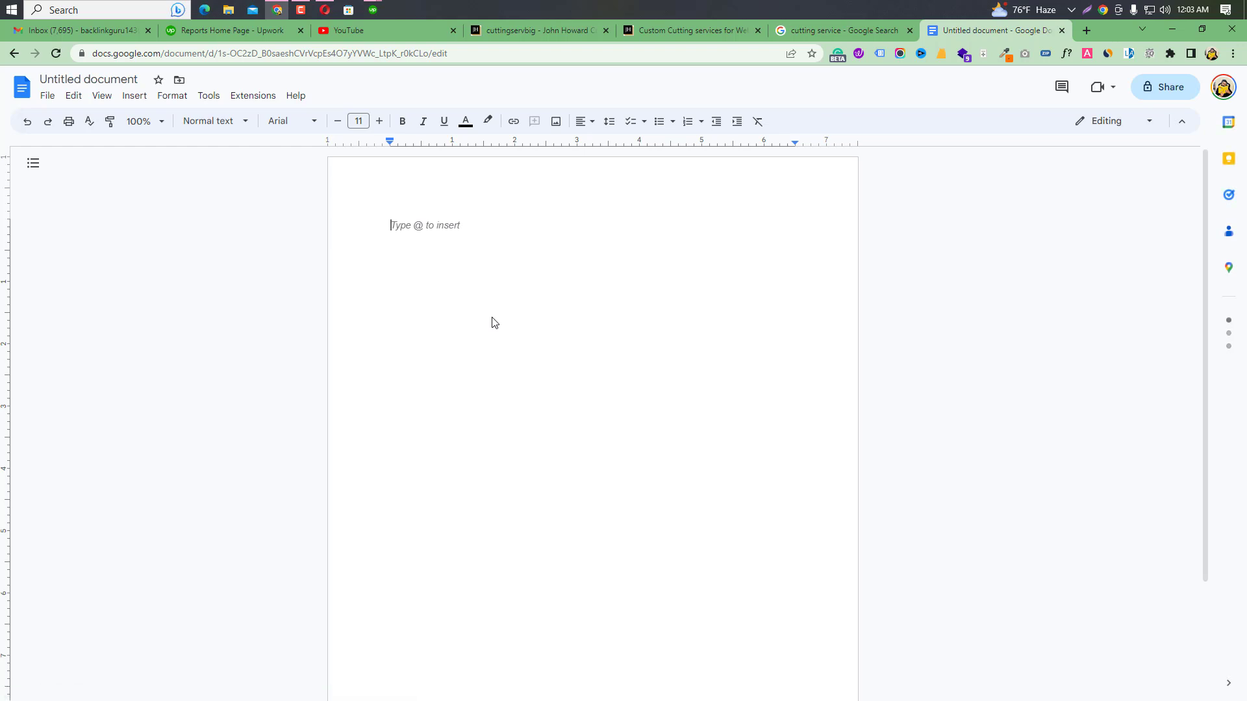
- Rename the document as "Ecommerce SEO On Page Checklist" and return to its body
click(114, 80)
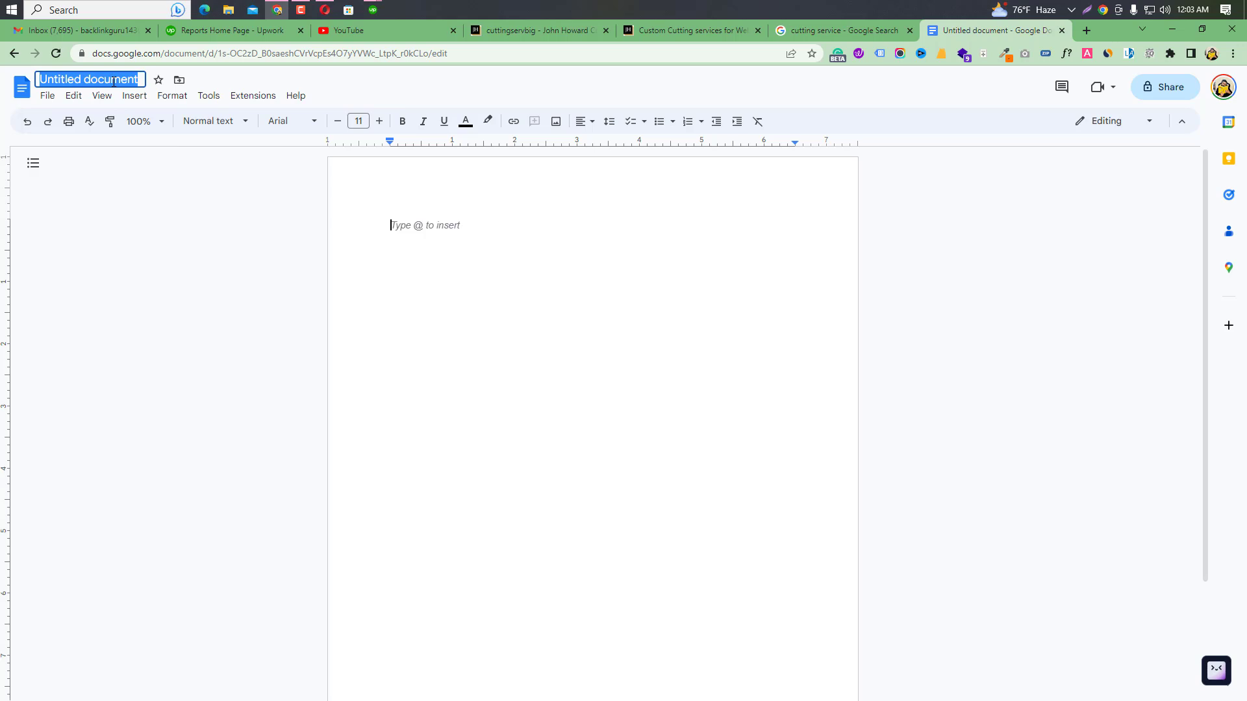
text(Ecommerce SEO On Page Checklist)
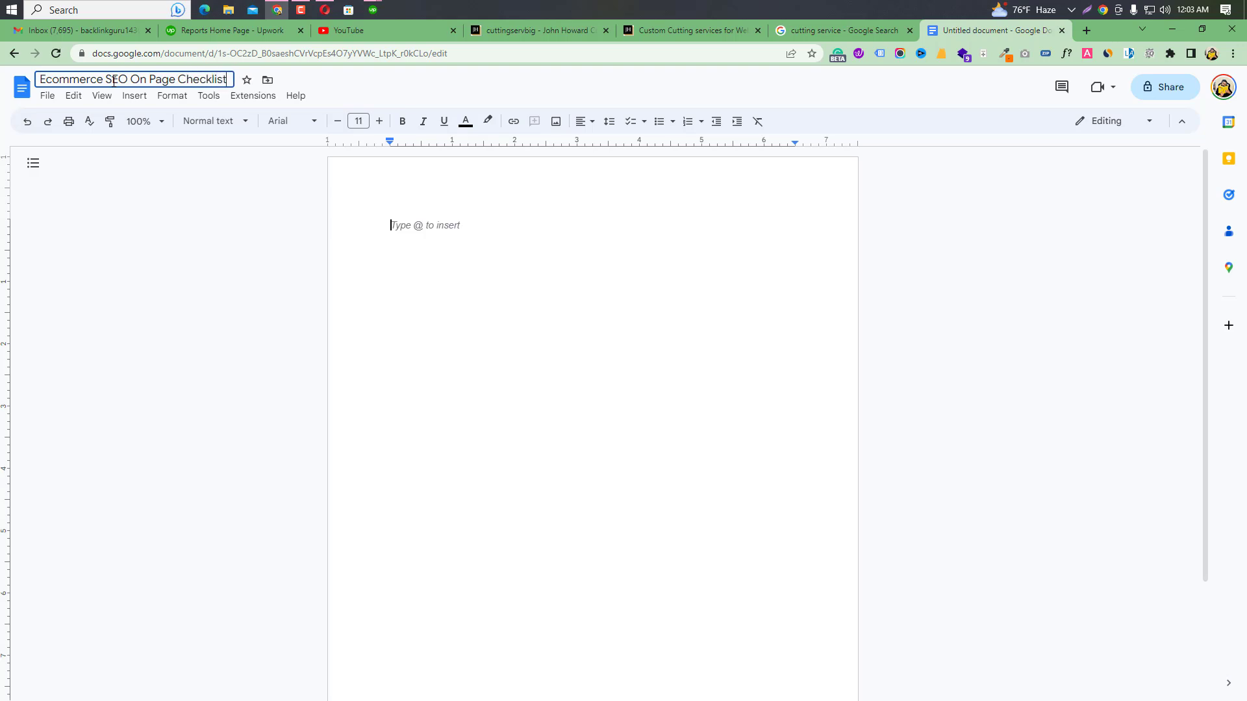
click(400, 230)
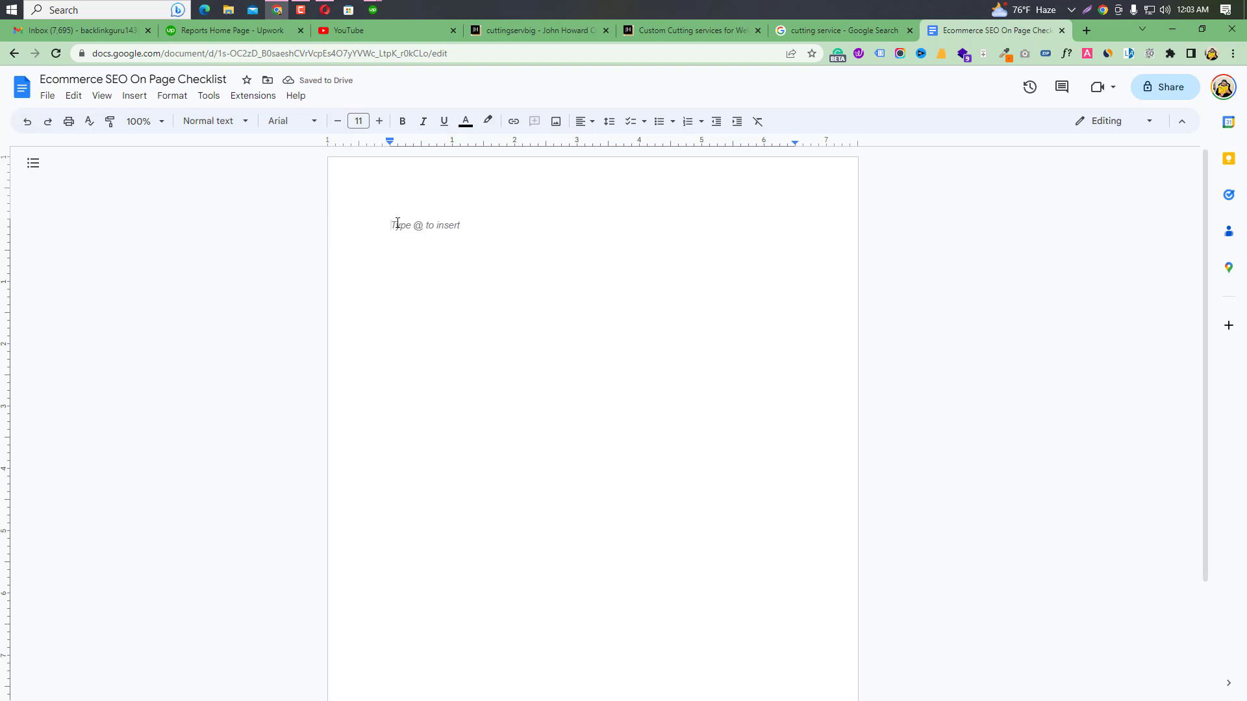
- Start a bulleted list with the item "High Quality Content that Reflect Your Topics"
text(*)
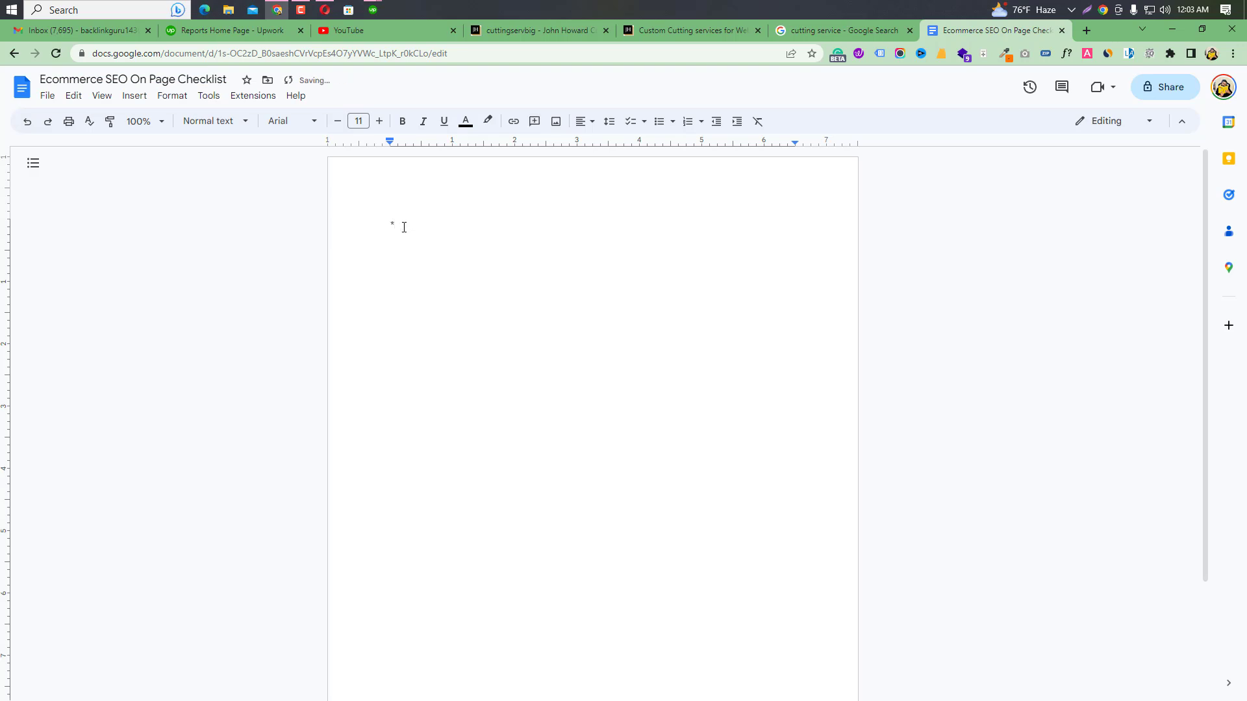
key(BackSpace)
key(ctrl+shift+8)
text(High Quality Content that )
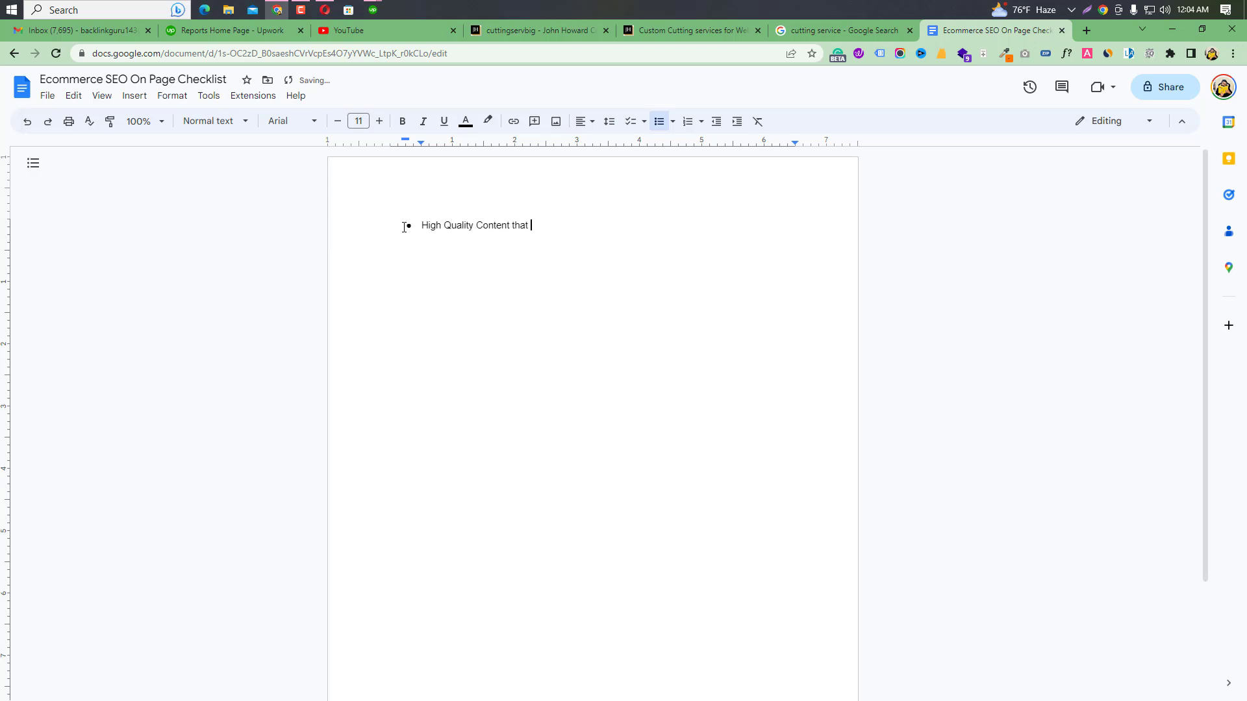
text(Reflect Your Topics)
- Set the first bullet item's font size to 15
drag(404, 227, 412, 241)
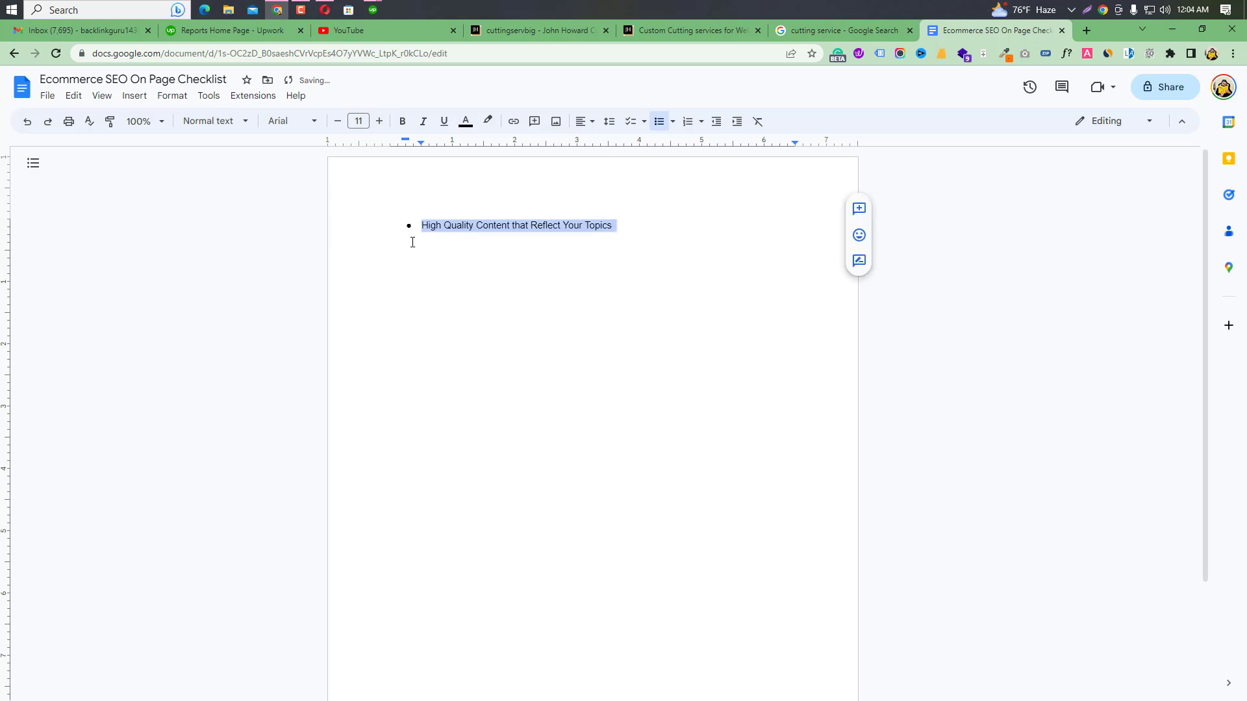
click(379, 121)
click(380, 120)
click(379, 121)
click(379, 121)
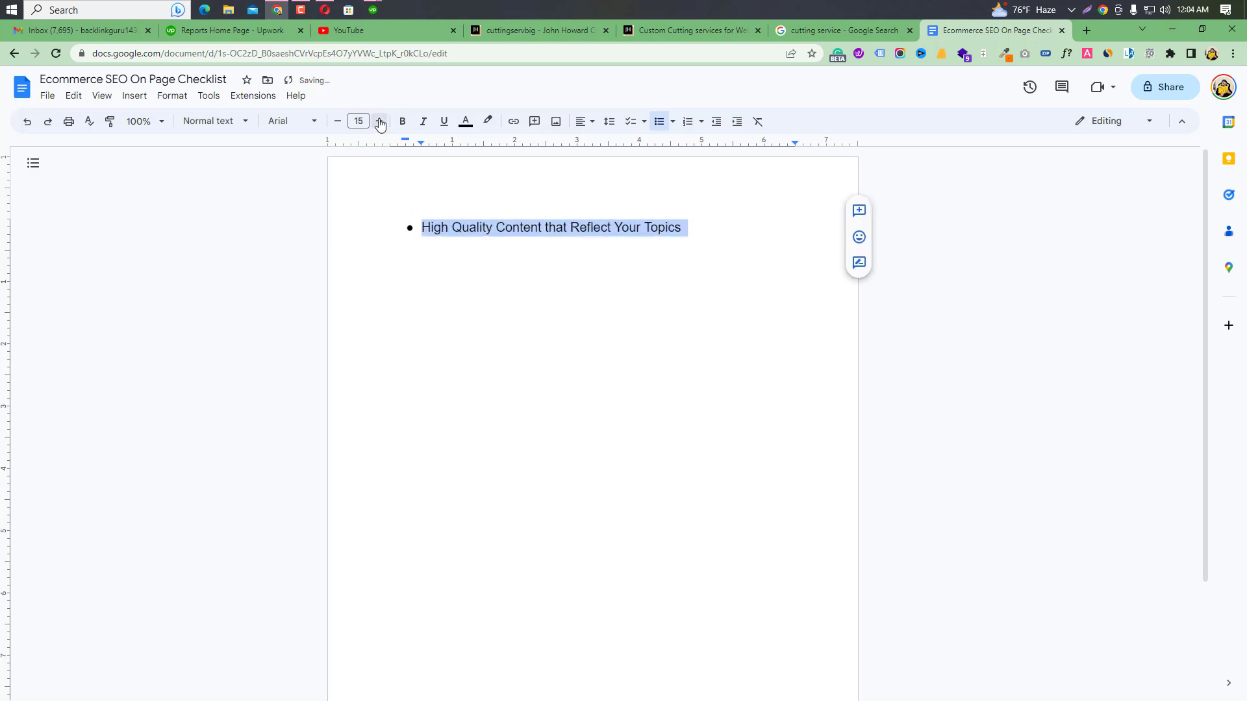
click(766, 250)
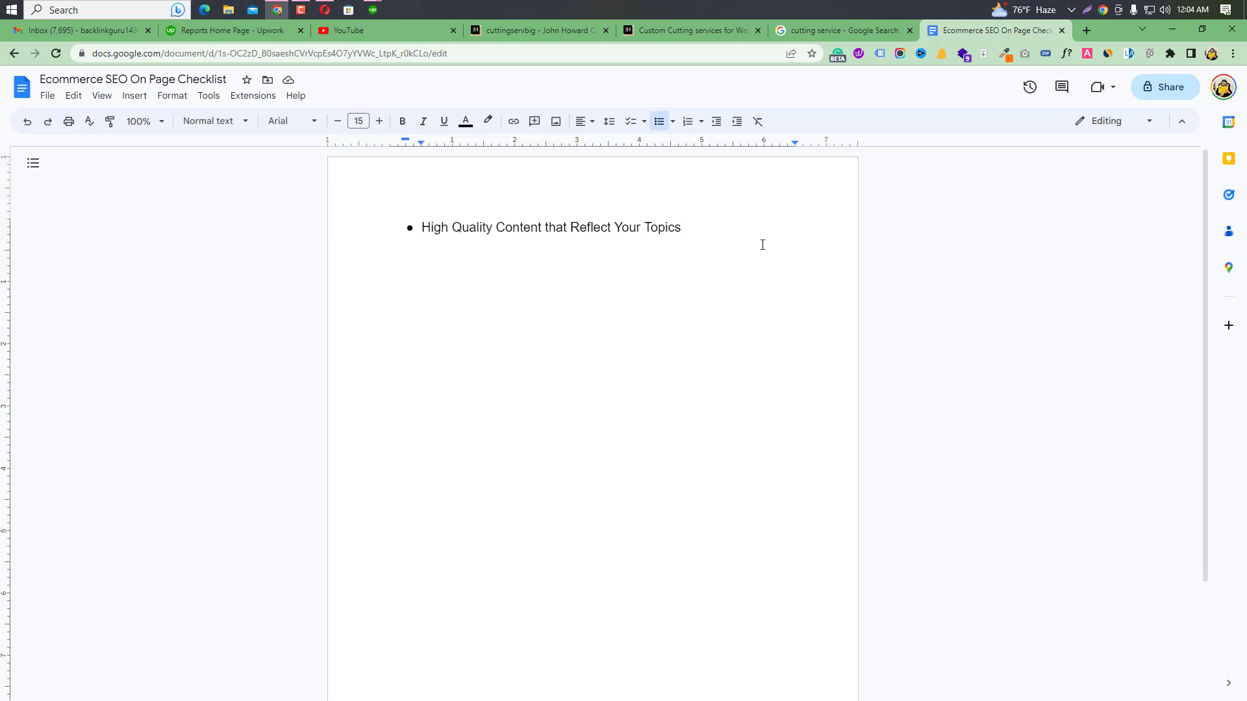
- Switch back to the Cutting Services page and highlight the "cutting-services" slug in its URL
click(648, 32)
scroll(345, 440, up, 1)
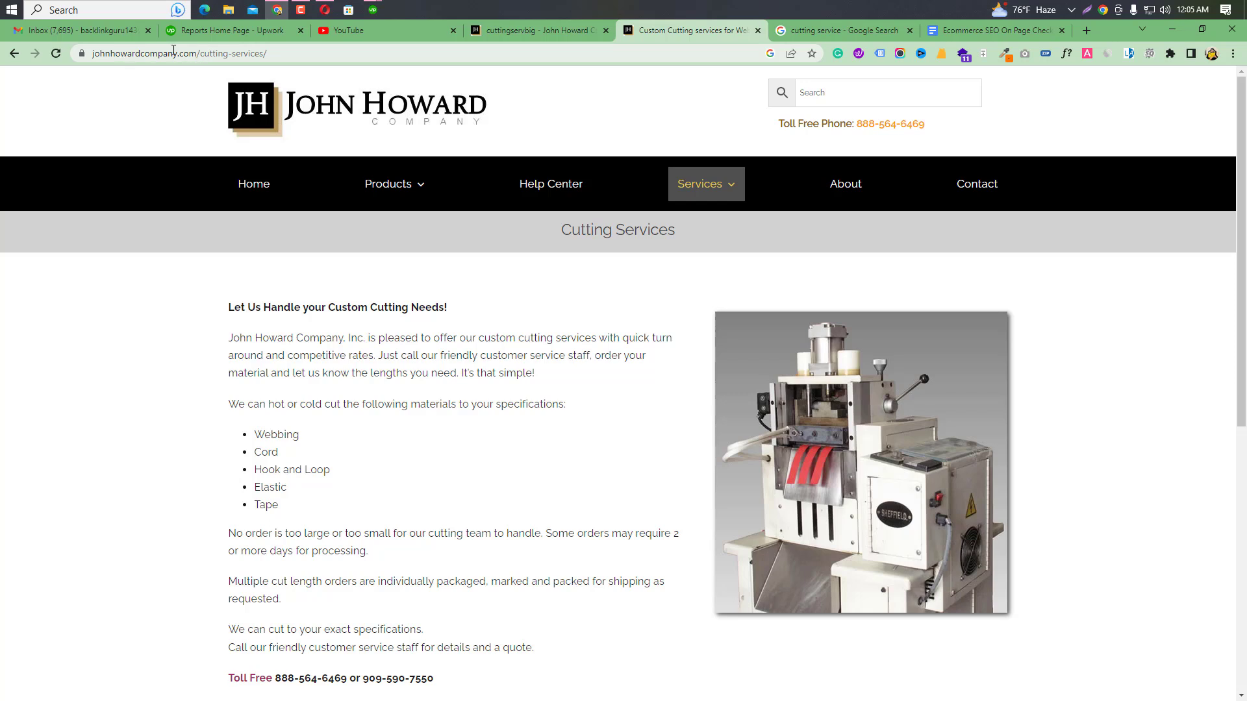
drag(201, 56, 265, 58)
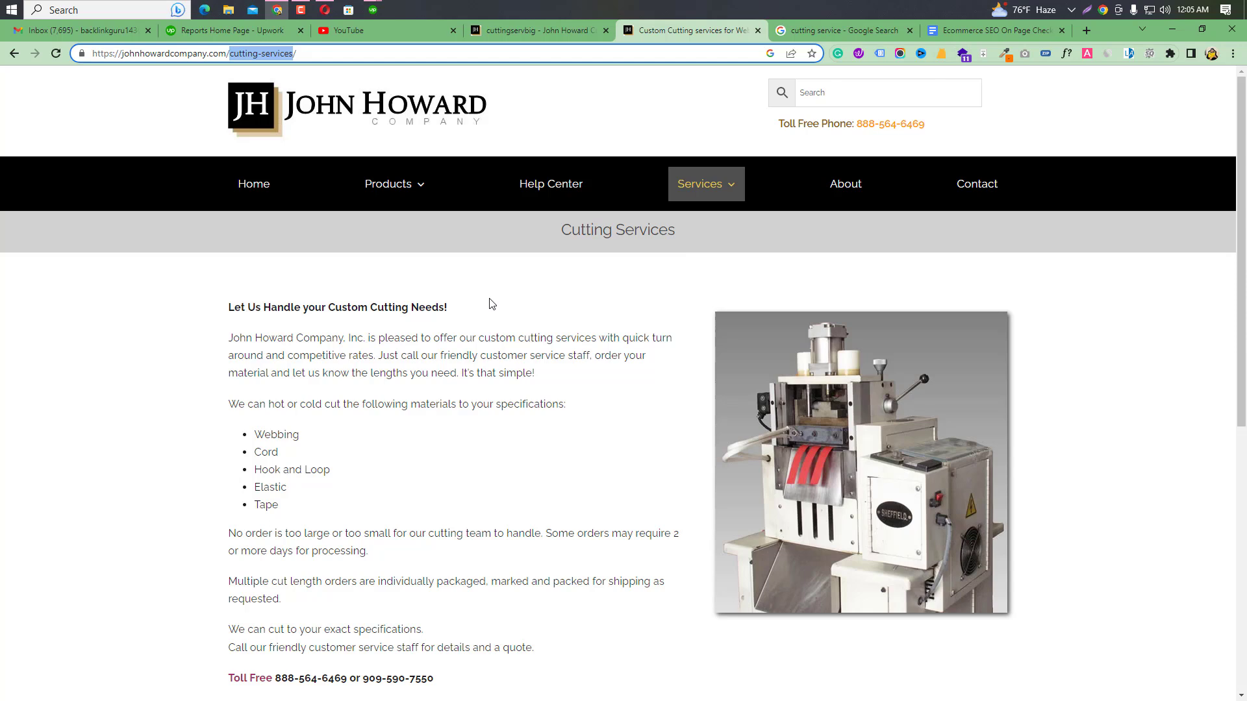
- Add a second bullet item to the checklist document reading "Well Structure Permalink/Url/Slug with Keyword Promience"
click(976, 28)
key(Return)
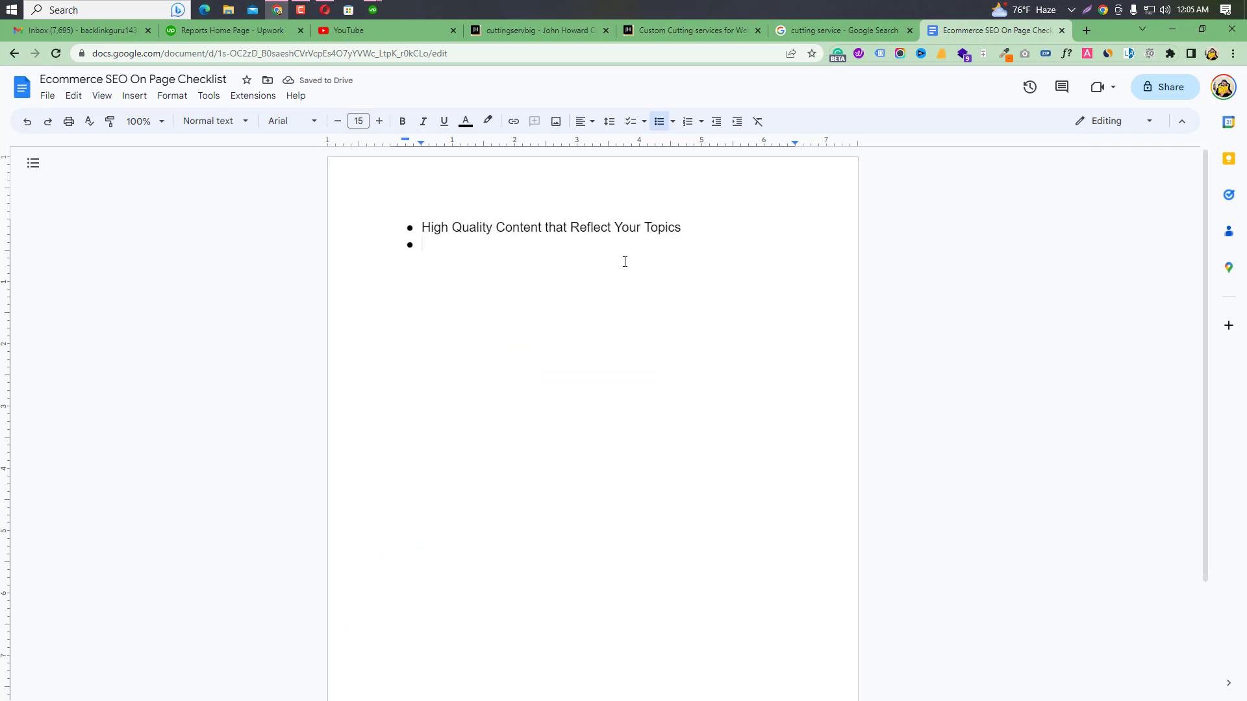
text(W)
key(BackSpace)
text(Well Struce)
key(BackSpace)
text(ture Perm)
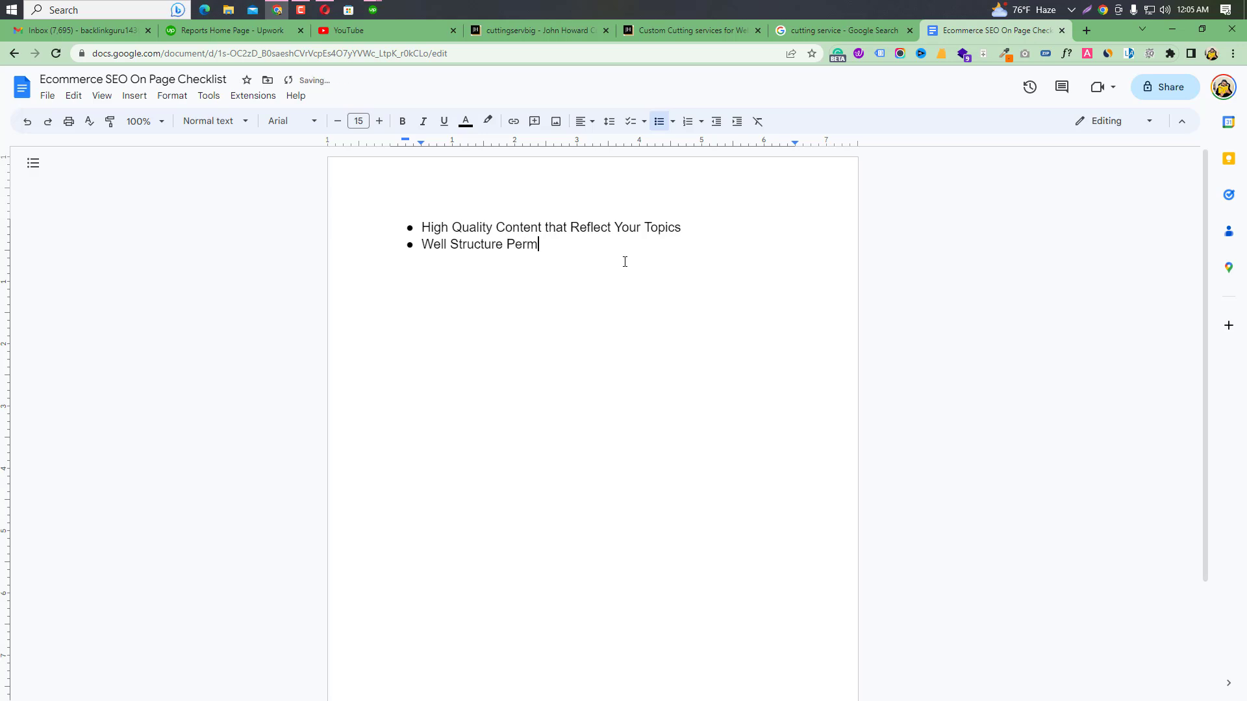
text(alink/Url/Slug)
text(with Keyword )
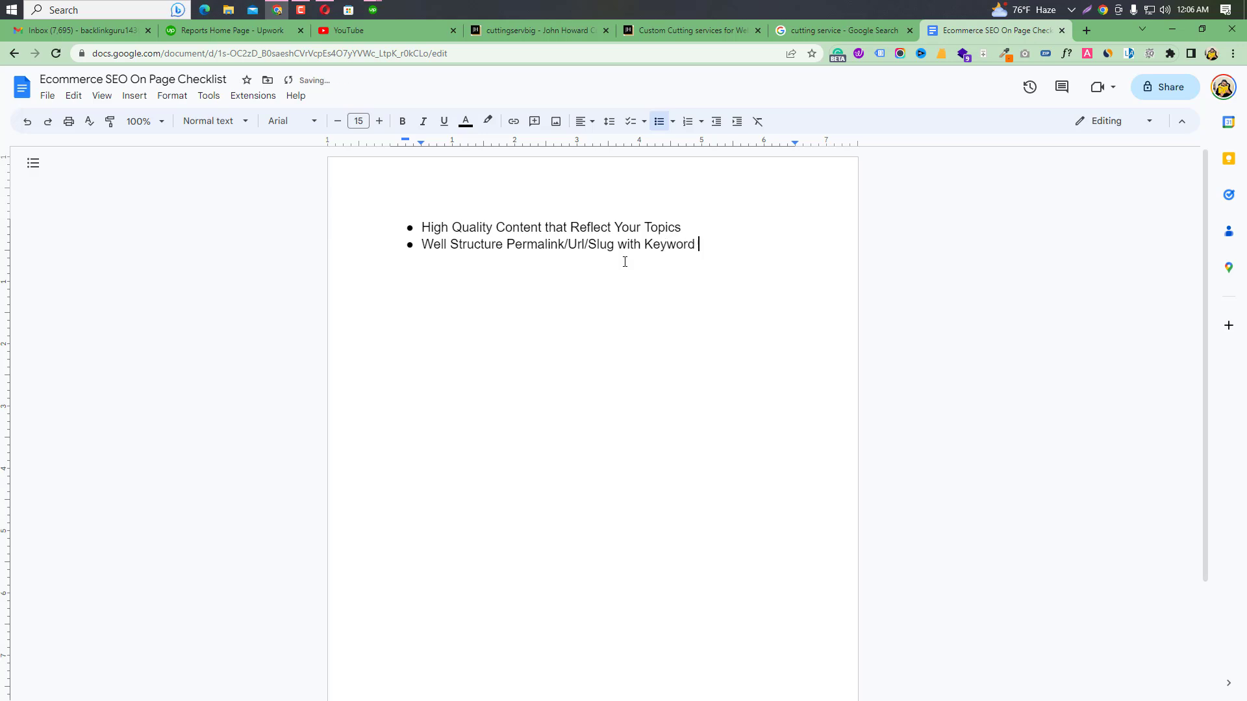
text(Promience)
- Check the spelling of "Promience" by searching Google for the suggested word "prominence" in a new tab
double_click(700, 245)
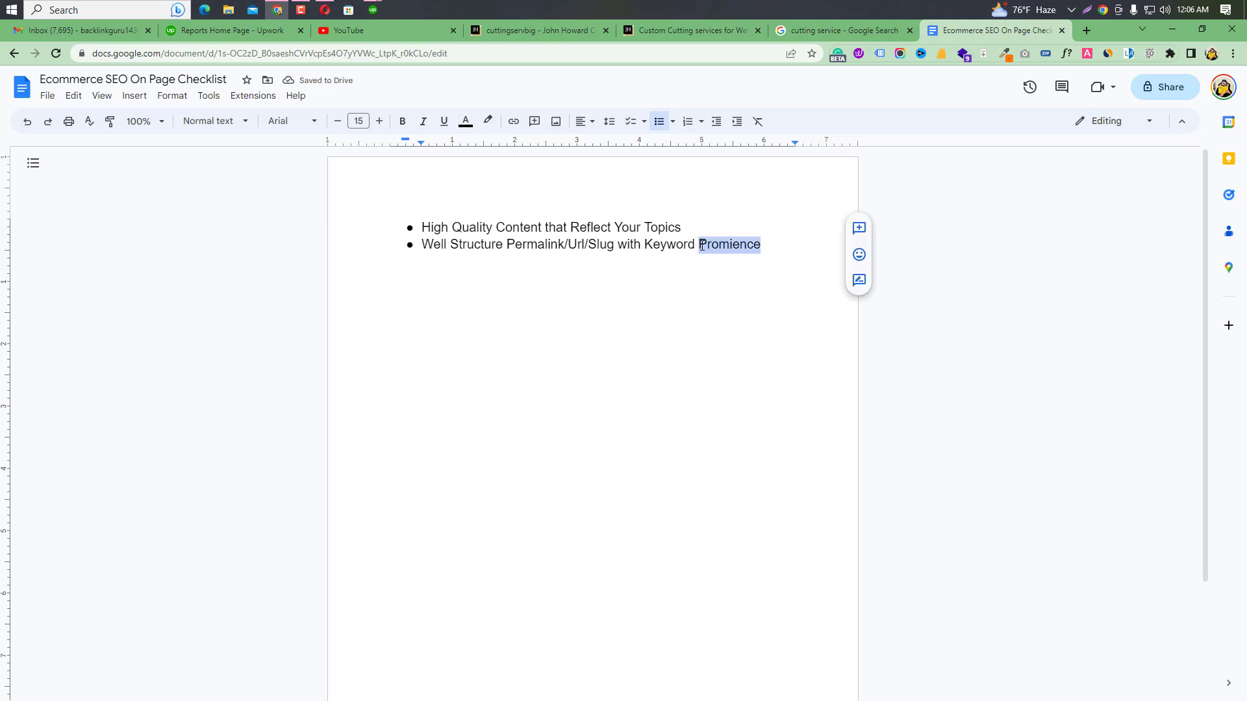
click(1086, 29)
text(Promience)
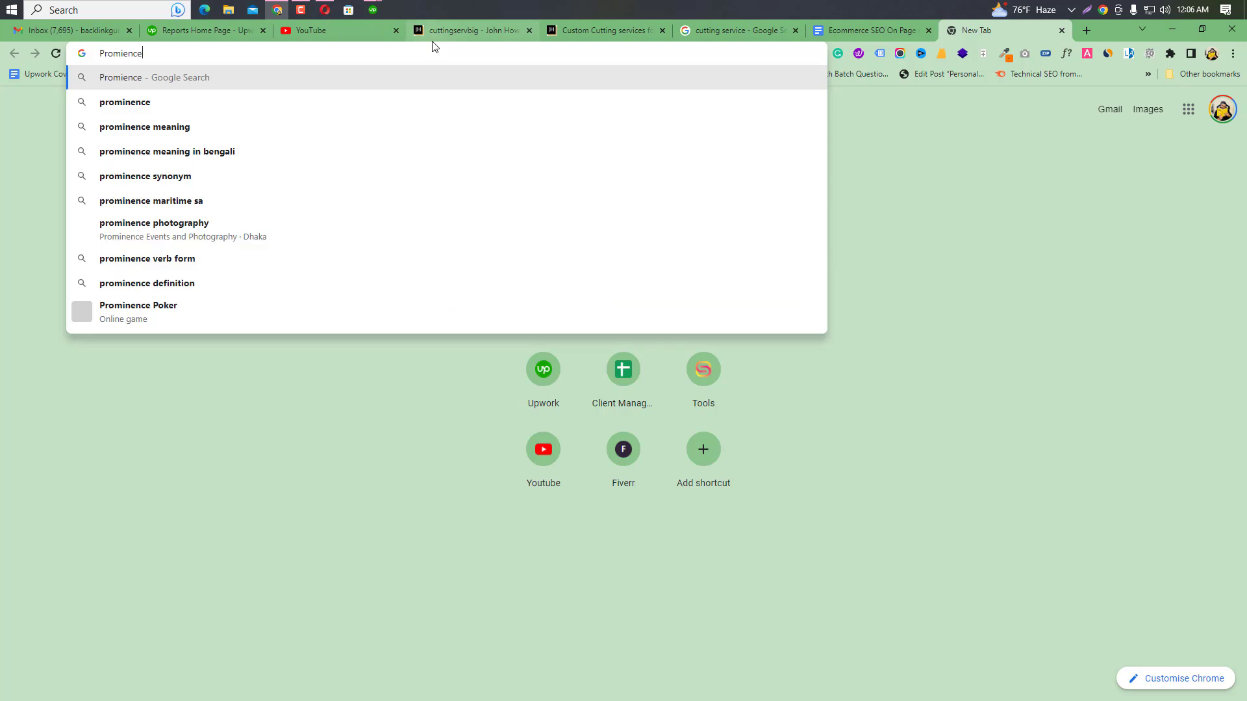
click(238, 111)
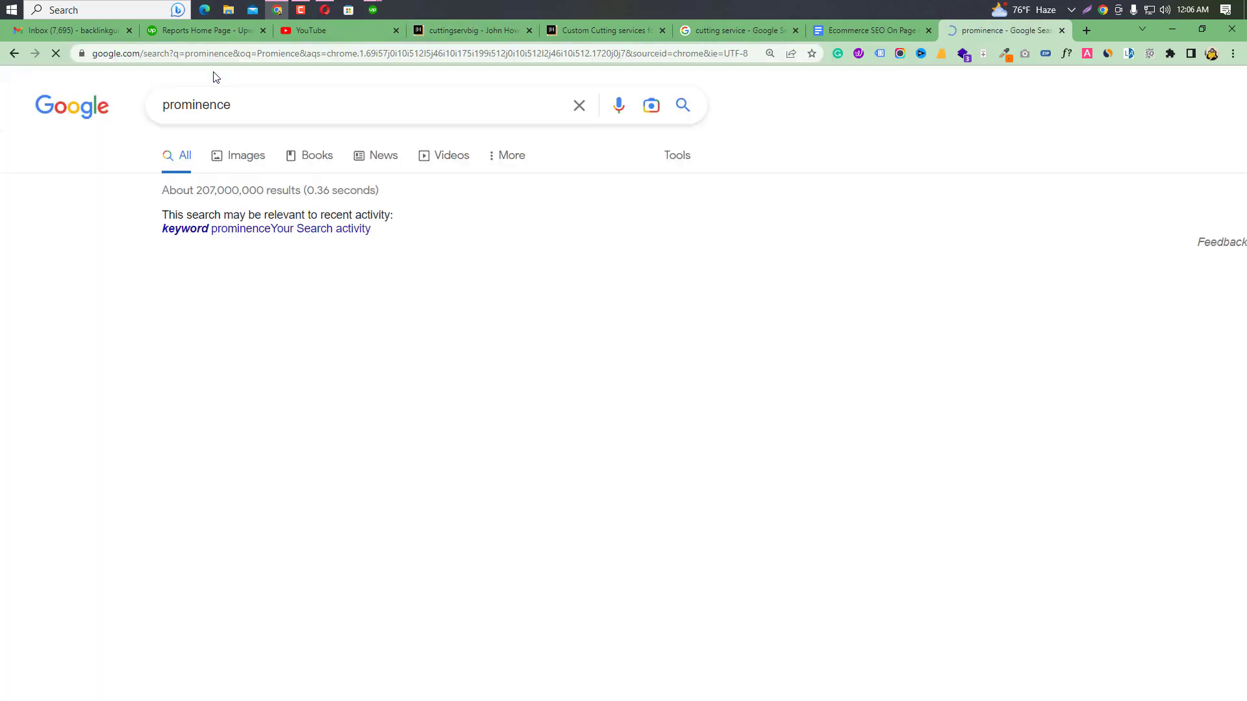
double_click(238, 94)
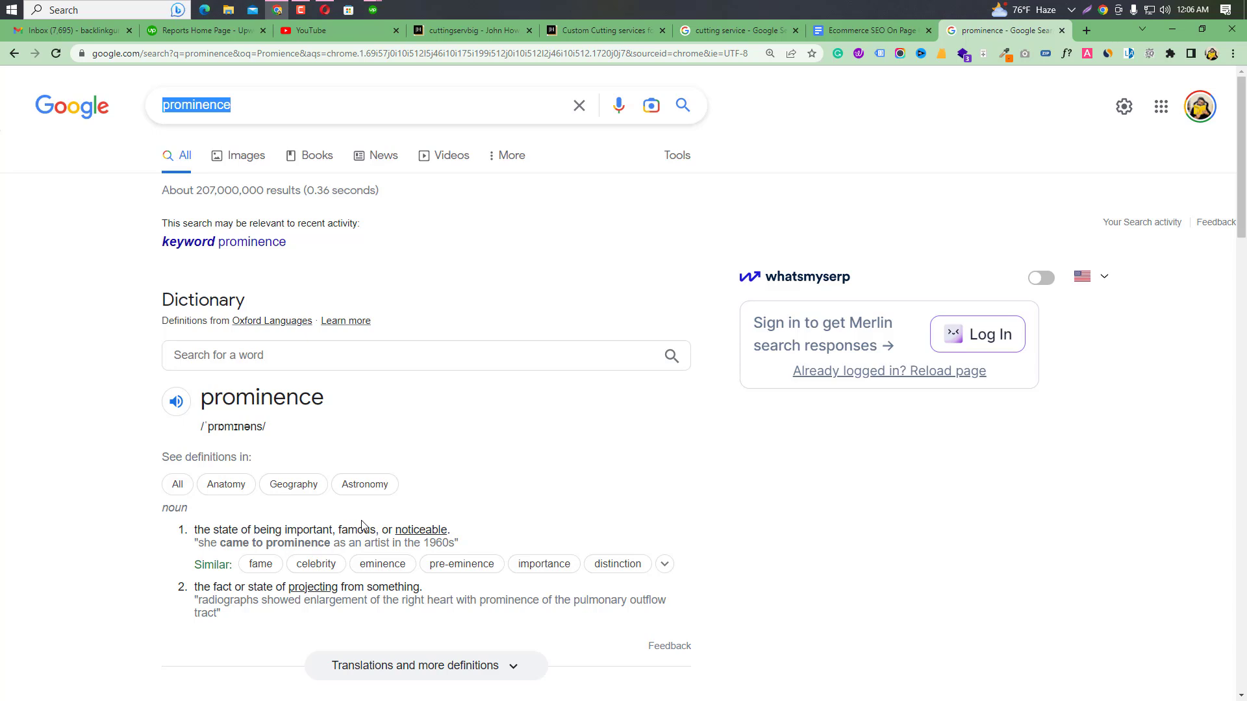
- Return to the checklist document and start an empty third bullet item
click(863, 29)
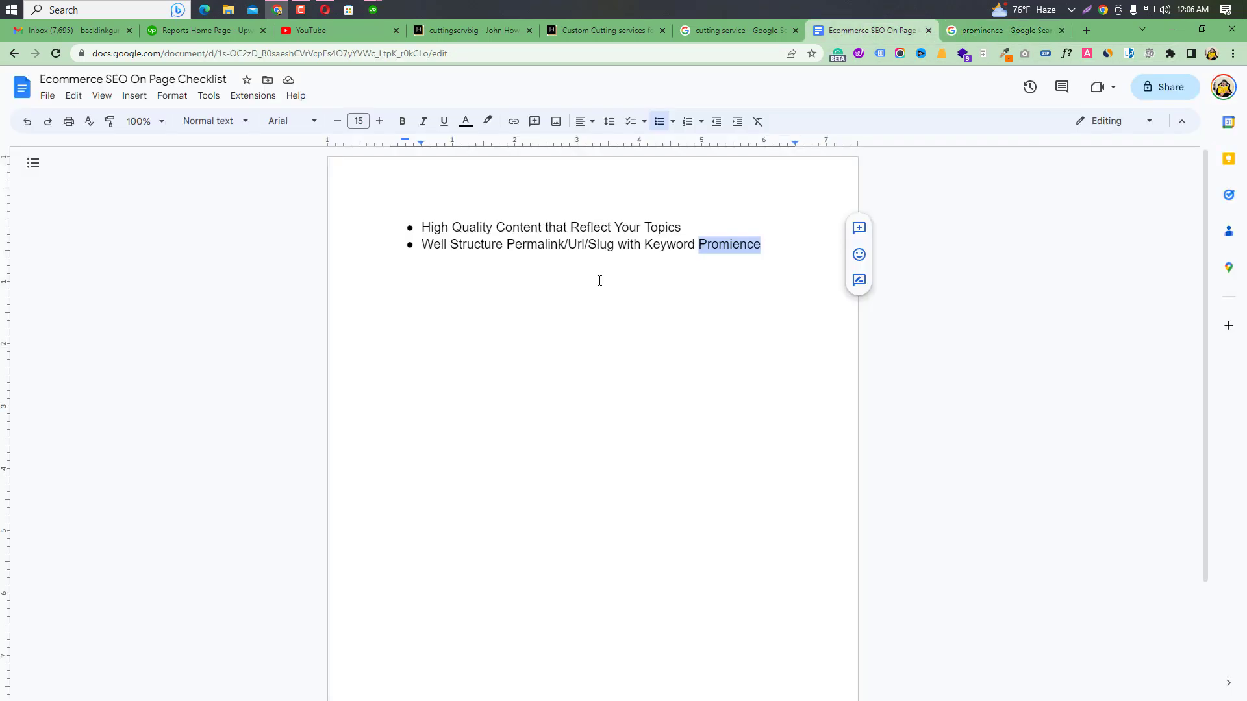
click(817, 280)
key(Return)
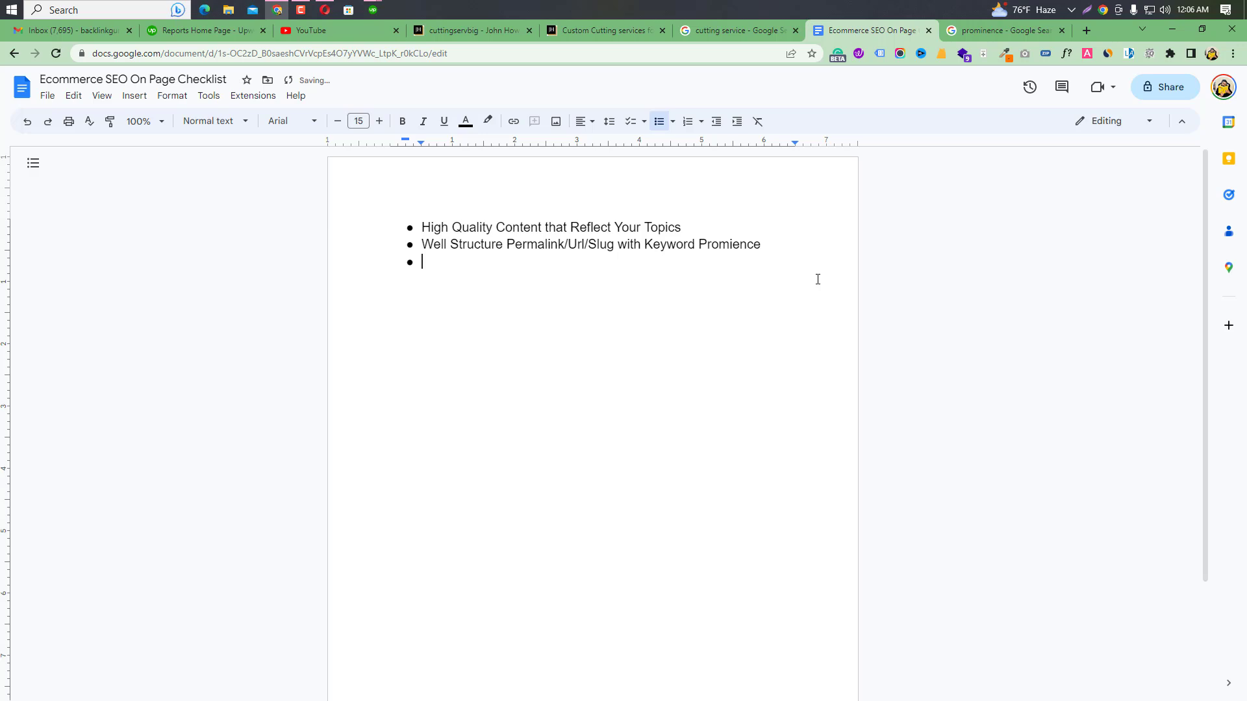
- Highlight the "Let Us Handle your Custom Cutting Needs!" heading on the Cutting Services page, view the "cutting service" search results and return to the checklist
click(594, 29)
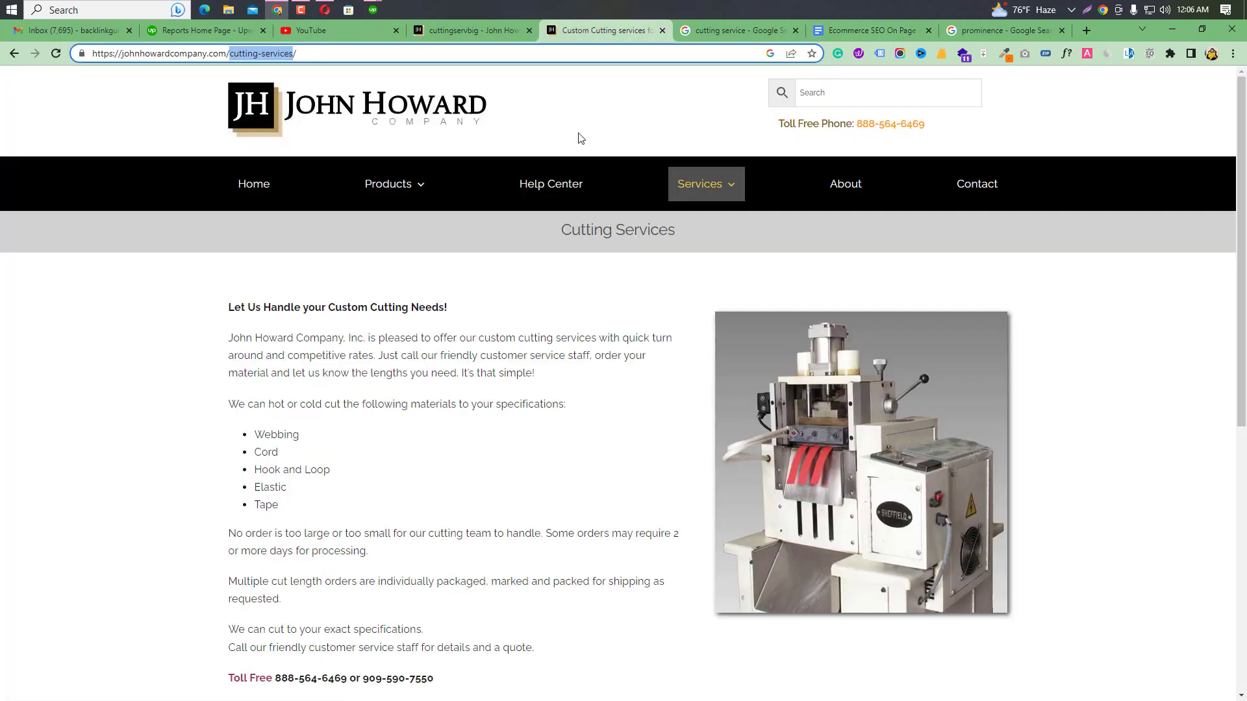
drag(226, 308, 468, 310)
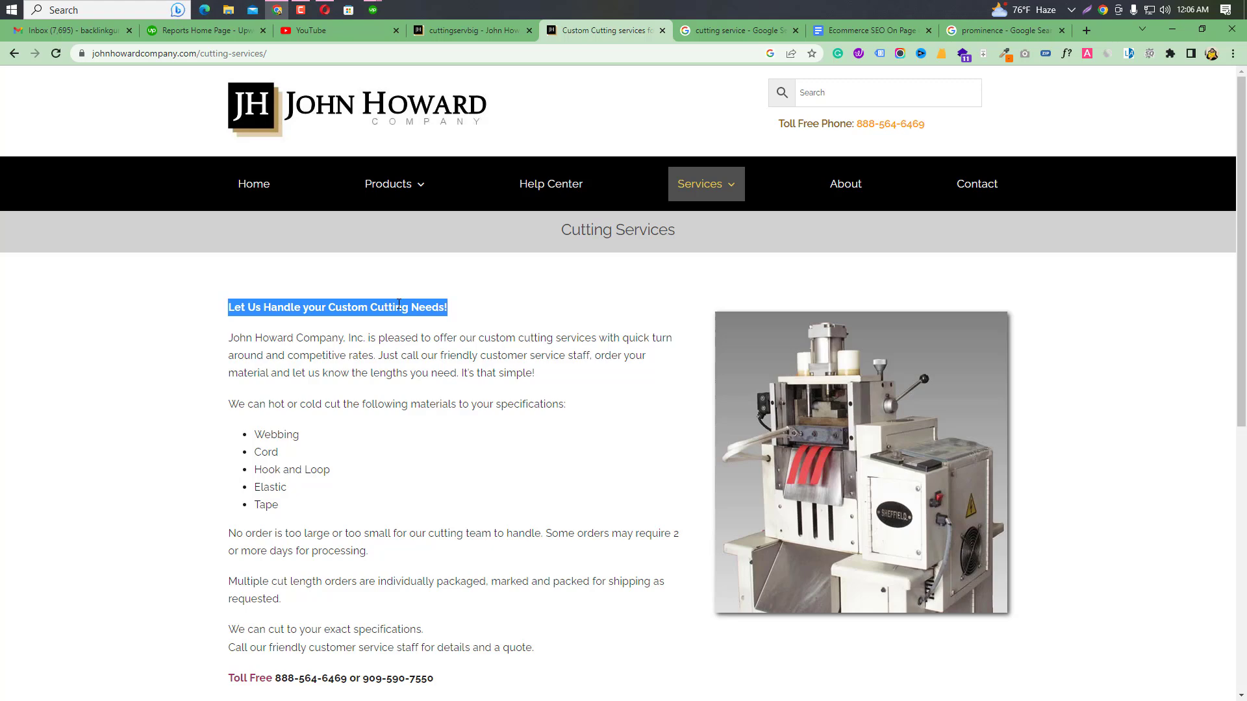
click(696, 33)
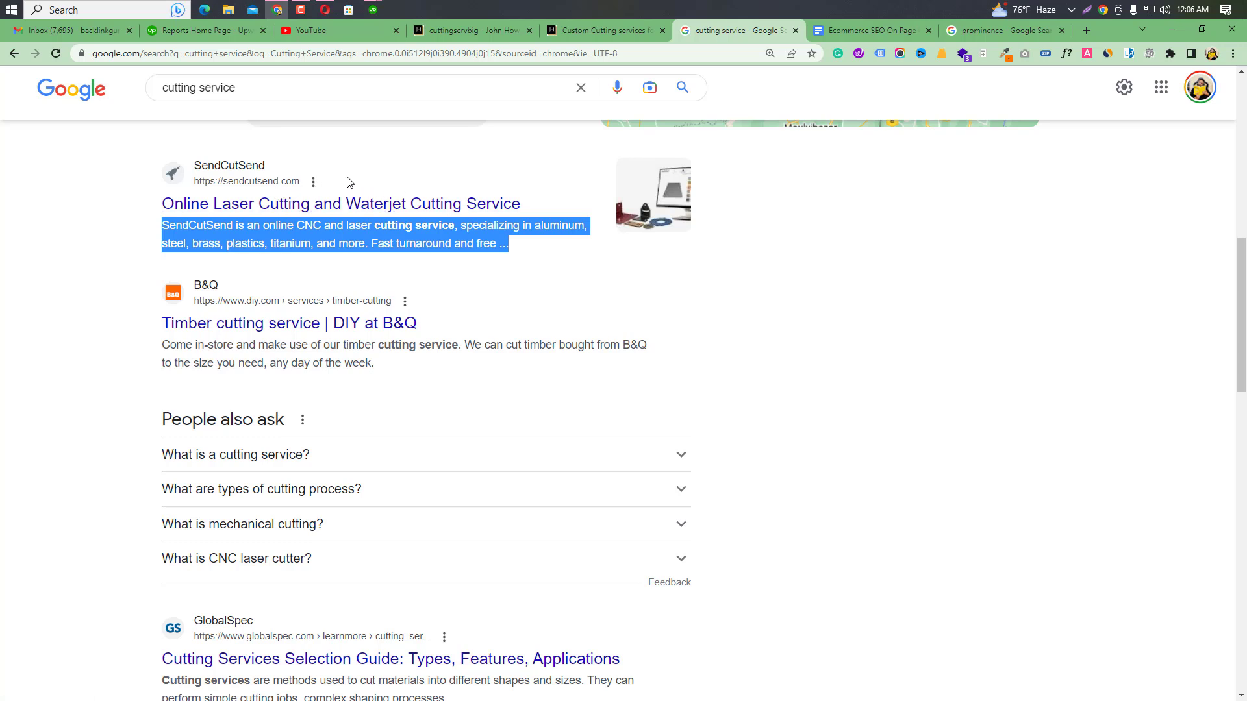
click(855, 30)
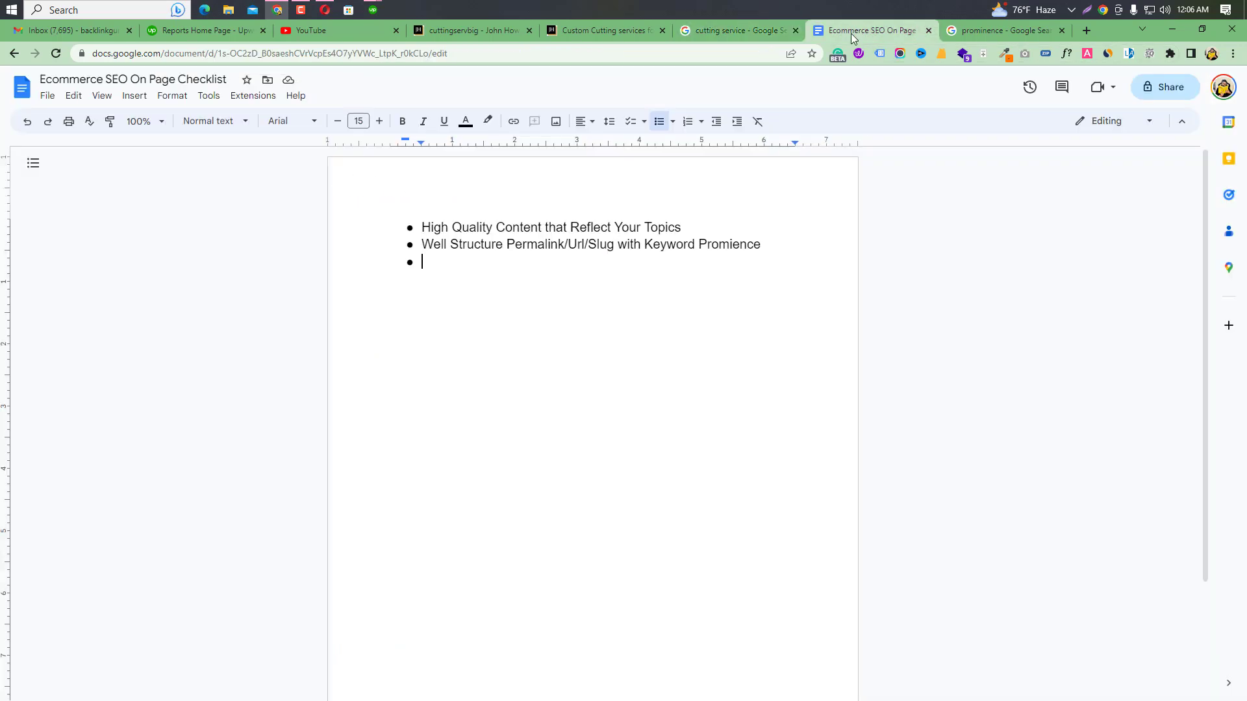
- Enter "CTA Based Unique and Title Tag" as the third bullet item and start another bullet
text(CTA Based Unique and )
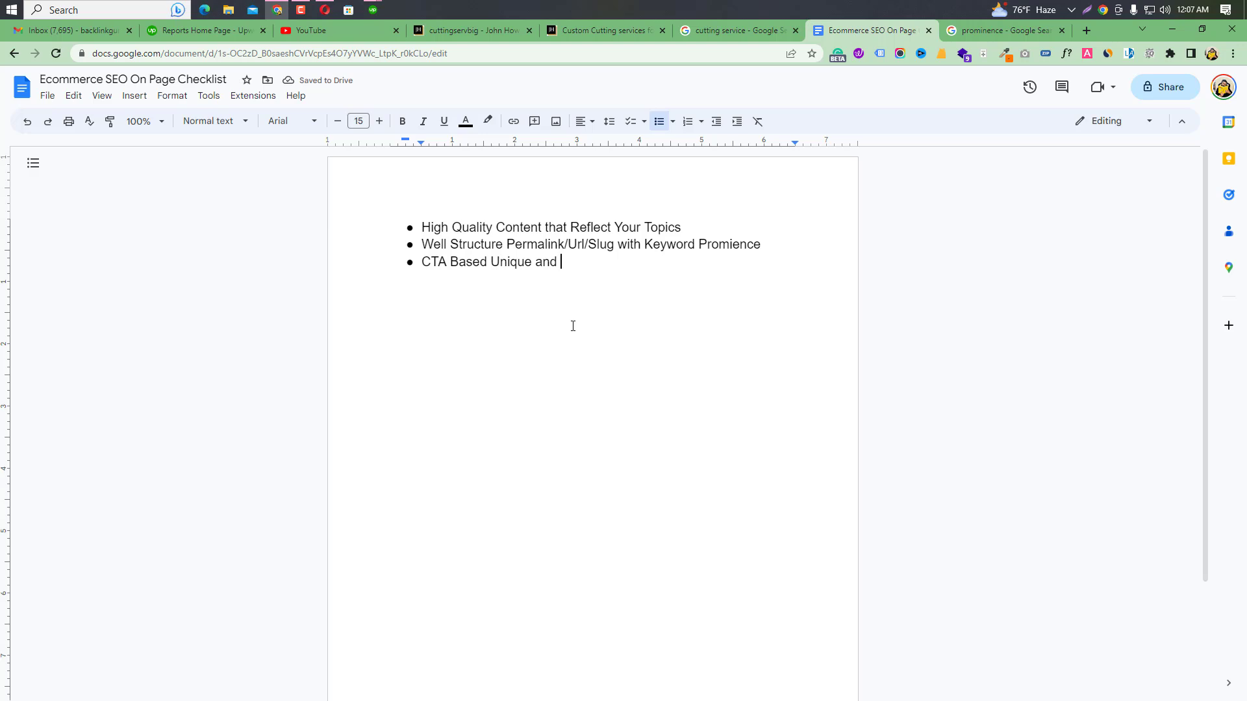
text(Title Tag)
key(Return)
- Add the bullet items "Unique Meta Descriptions that summirise your main content" and "Linking"
text(Uni)
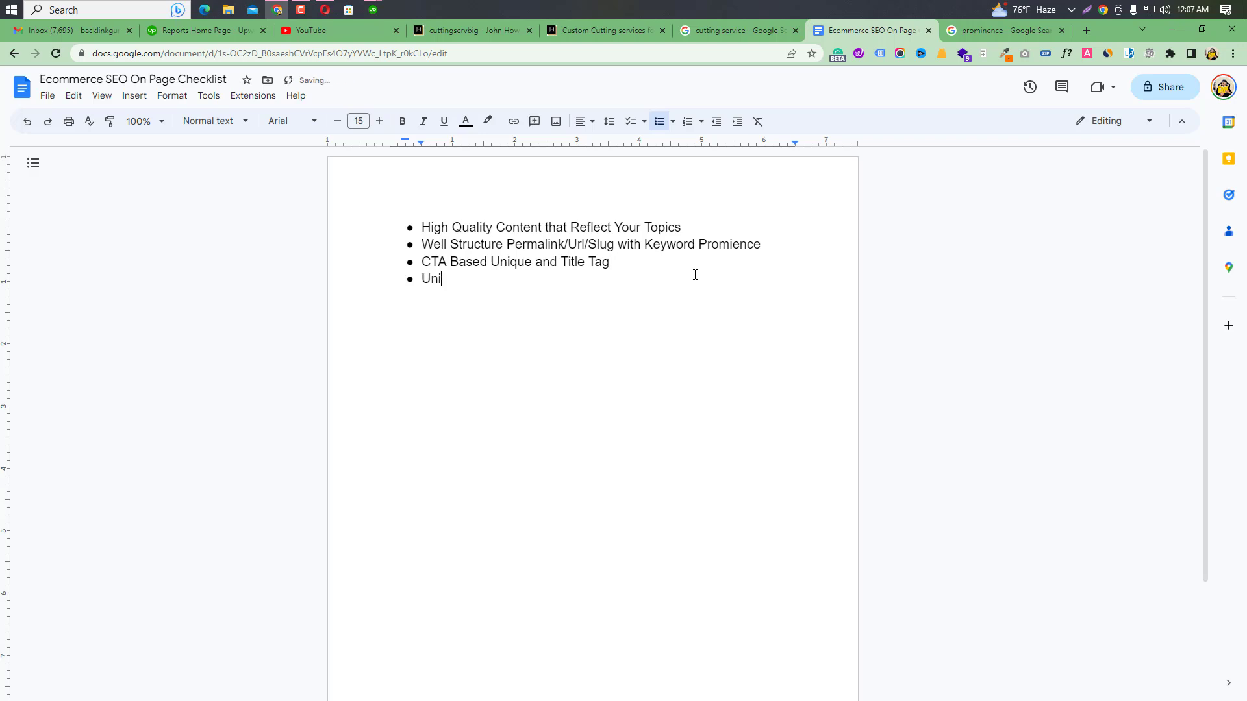
text(que Metya)
key(BackSpace)
key(BackSpace)
text(a Descriptions )
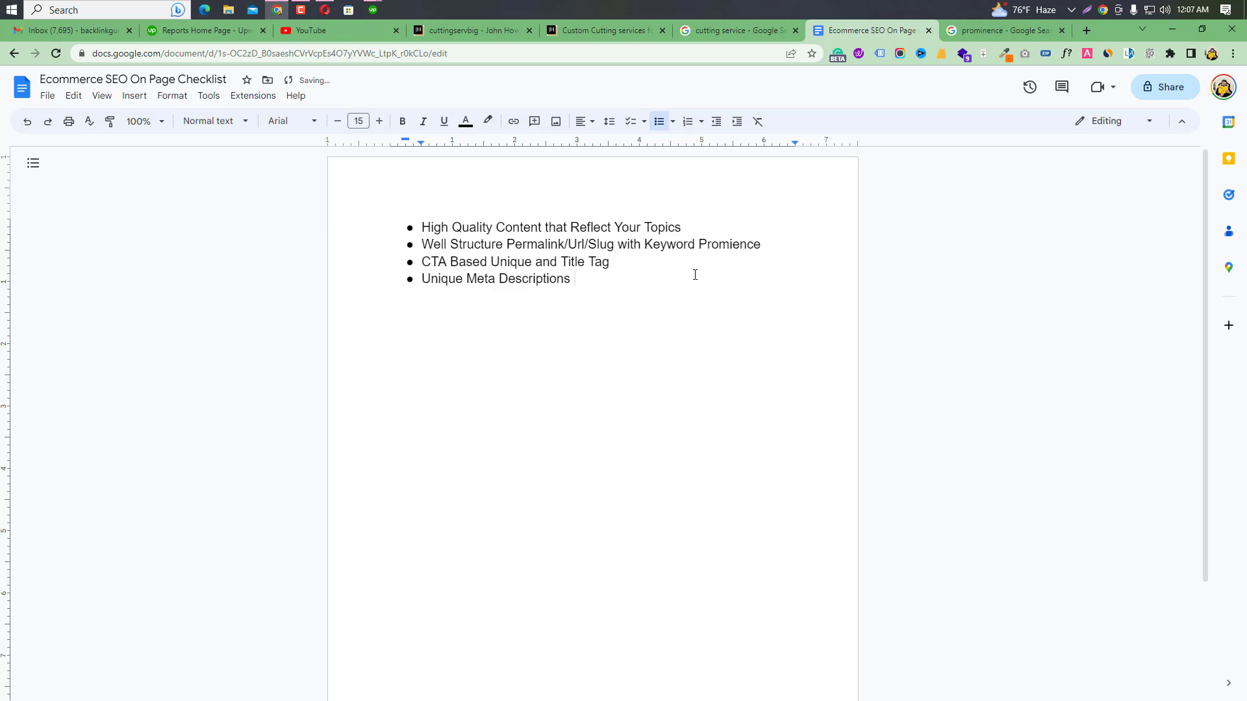
text(that summirise your main content)
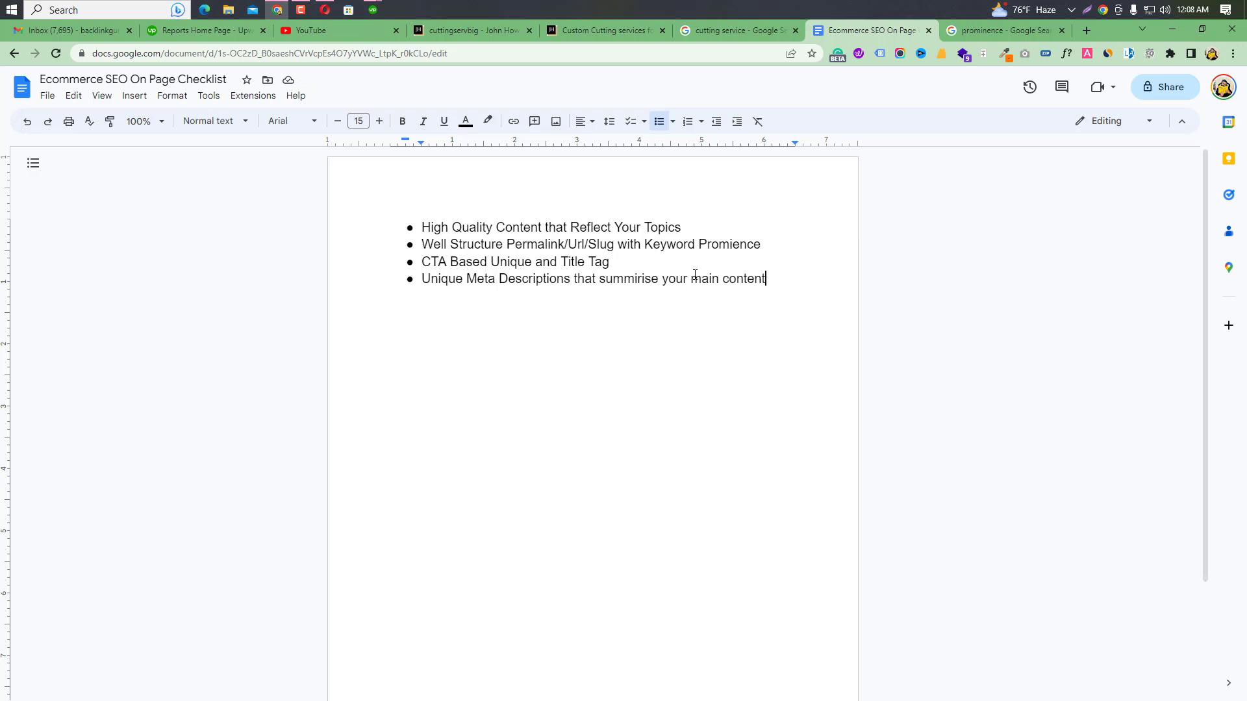
key(Return)
text(Linking)
- Switch to the Cutting Services page and highlight "Elastic" in its list of materials
click(584, 31)
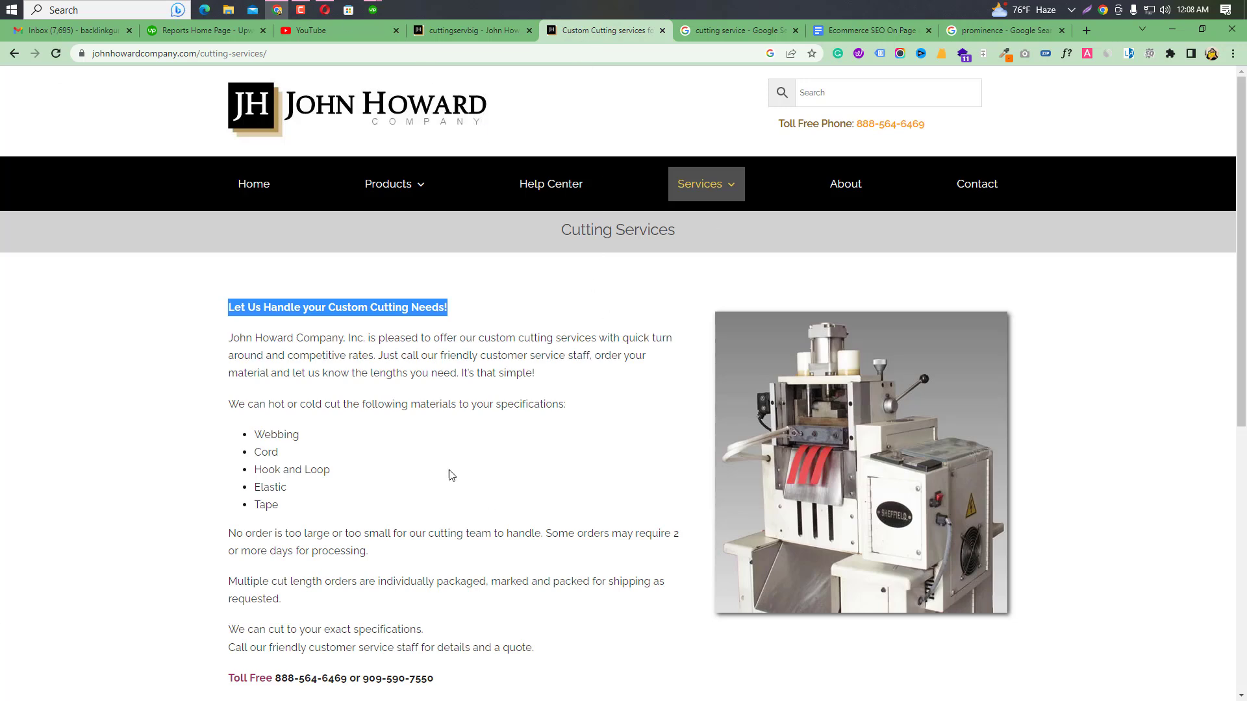
click(373, 404)
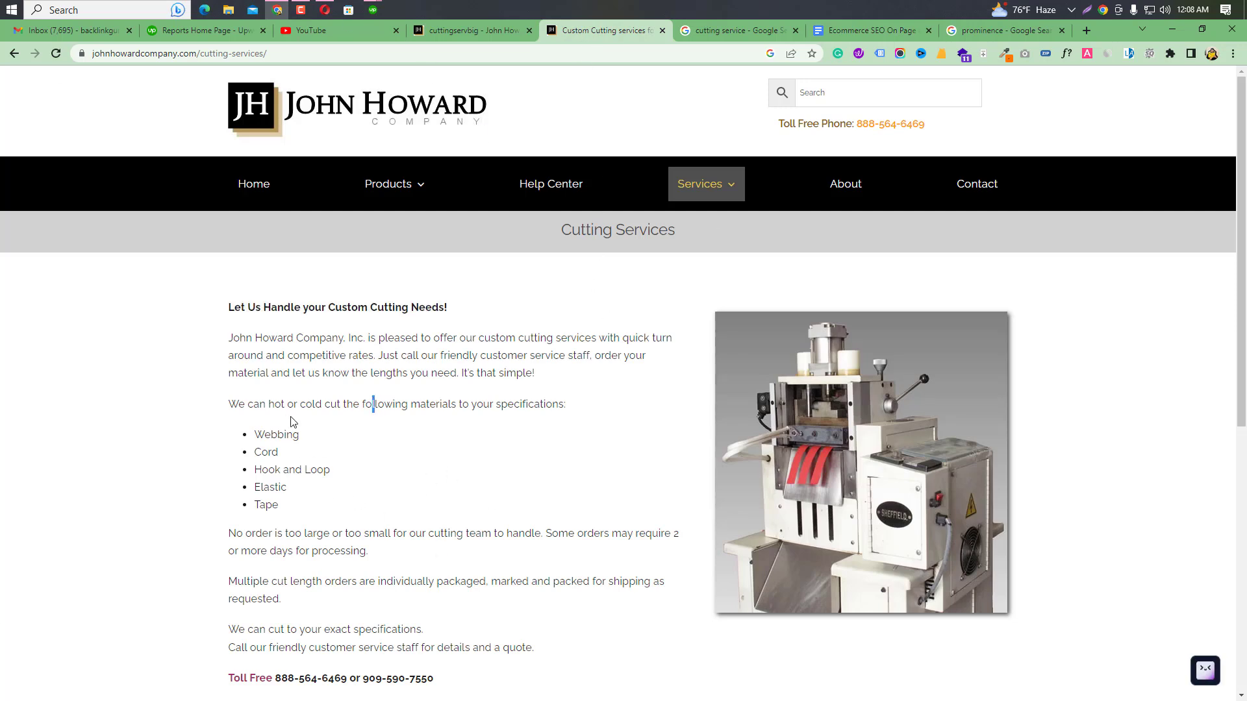
scroll(284, 400, down, 1)
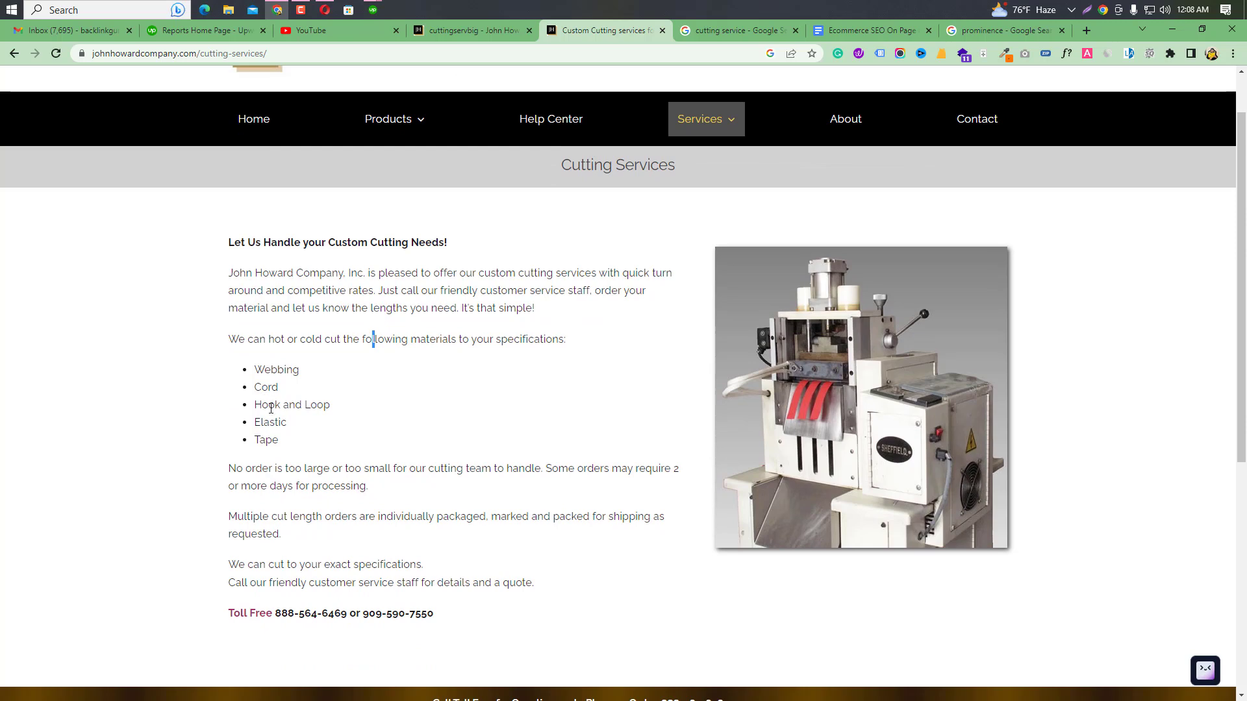
drag(253, 425, 286, 425)
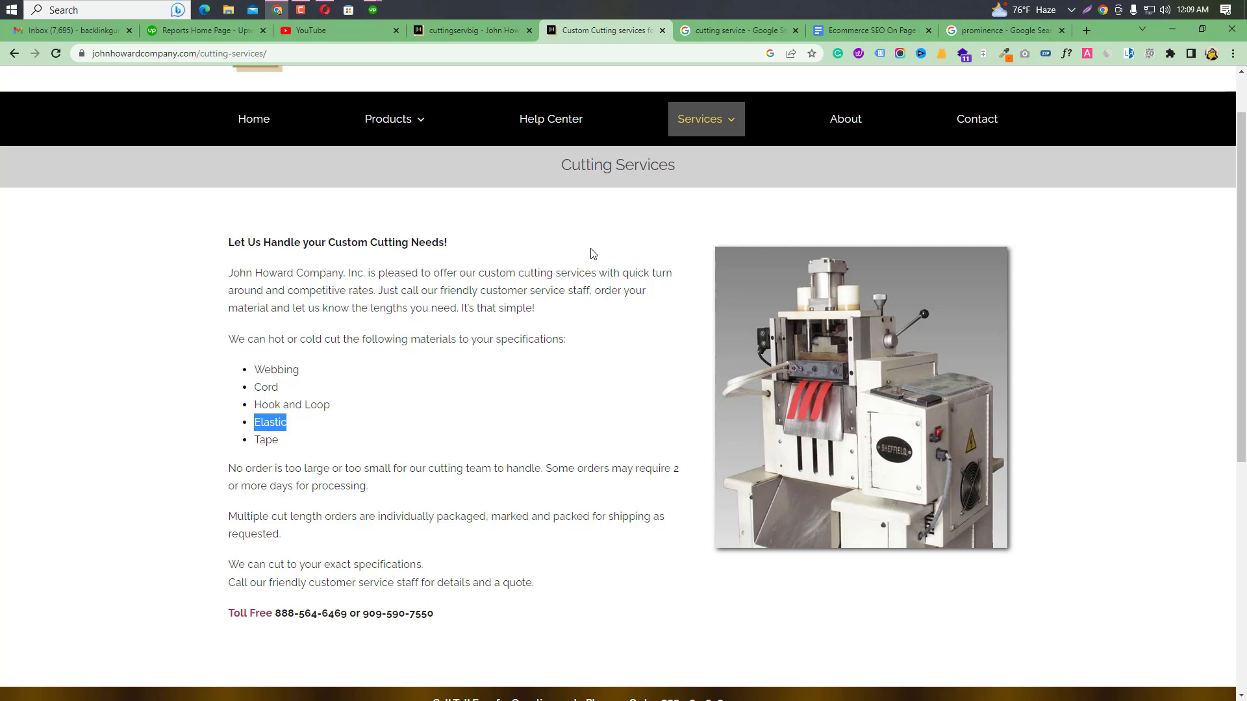
- Add the bullet items "Internal Linking", "External Linking" and "Orphan Page" below "Linking" in the checklist document
click(825, 30)
click(489, 298)
key(Return)
text(Internal Linking)
key(Return)
text(Ex)
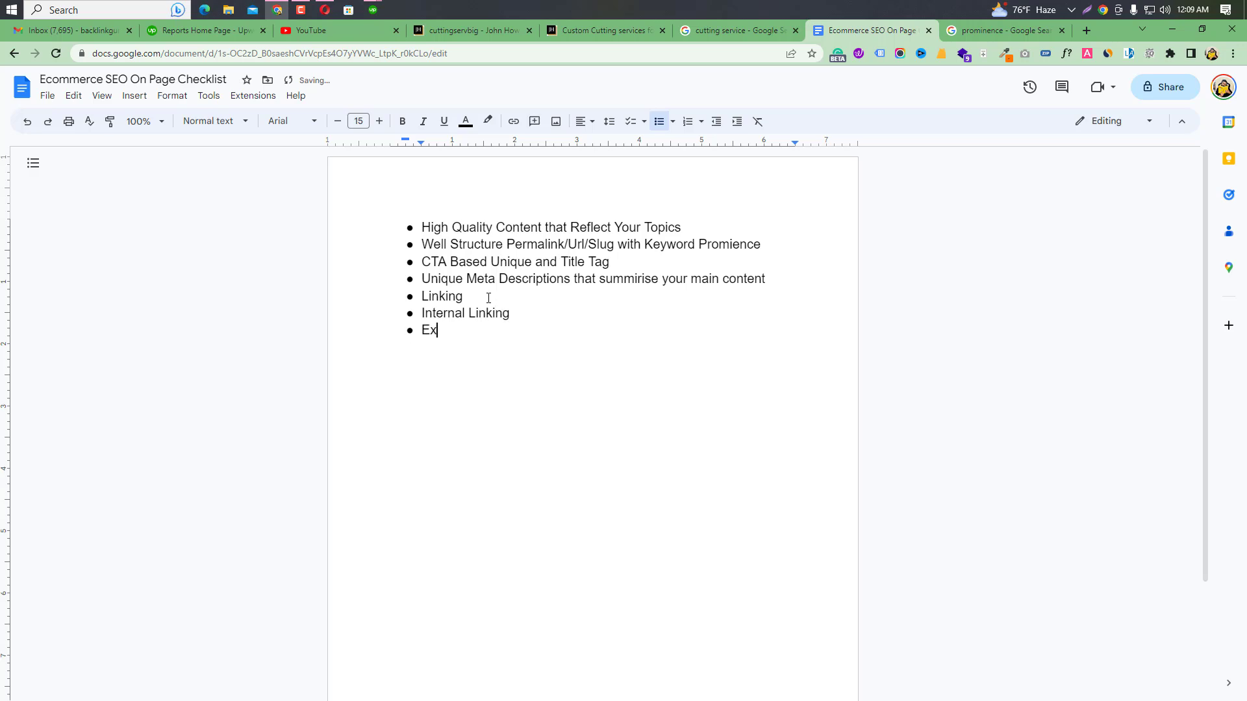
text(ternal Linking)
key(Return)
text(Orphan Page)
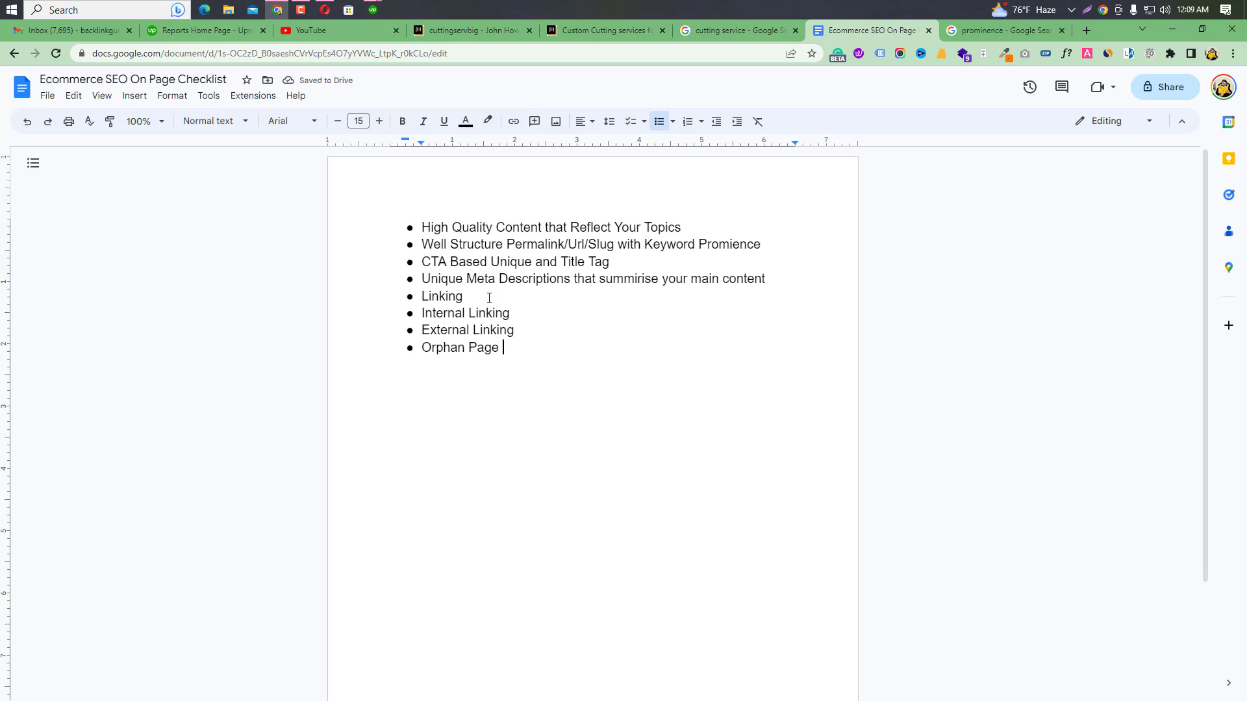
- Examine the body text and materials list of the Cutting Services page for linking opportunities
click(567, 33)
scroll(501, 301, up, 1)
scroll(417, 312, down, 3)
click(417, 320)
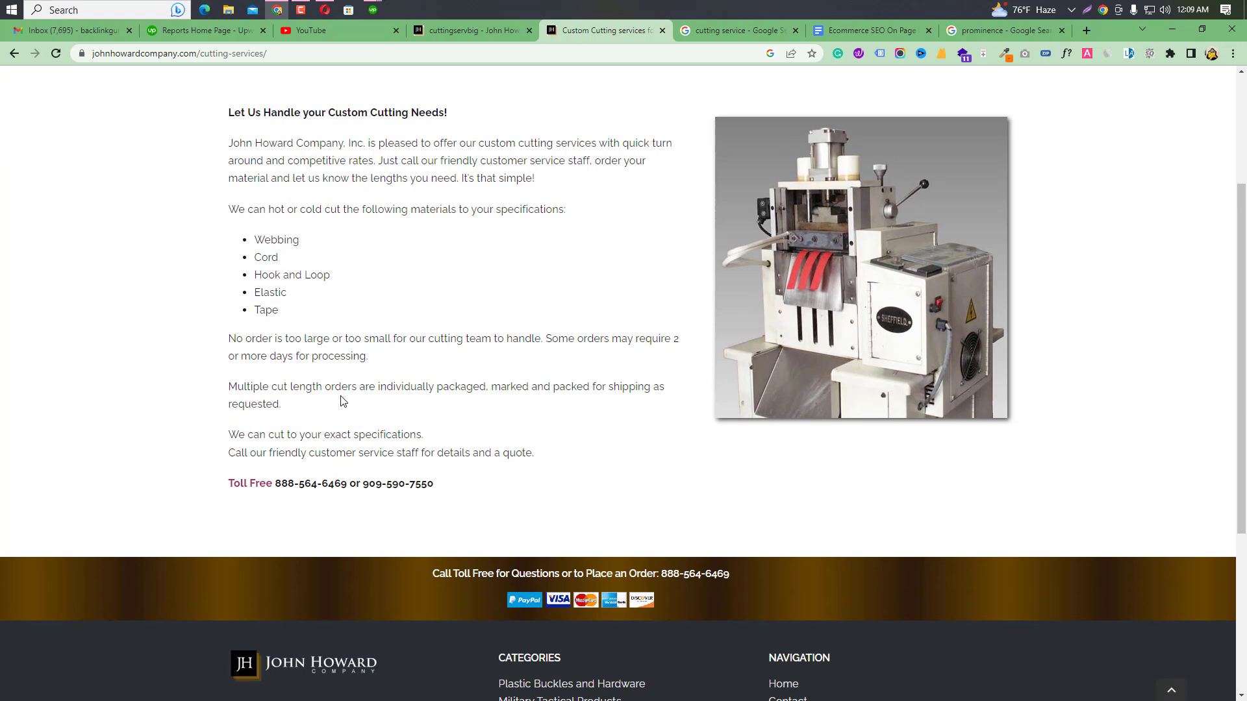
scroll(338, 404, up, 2)
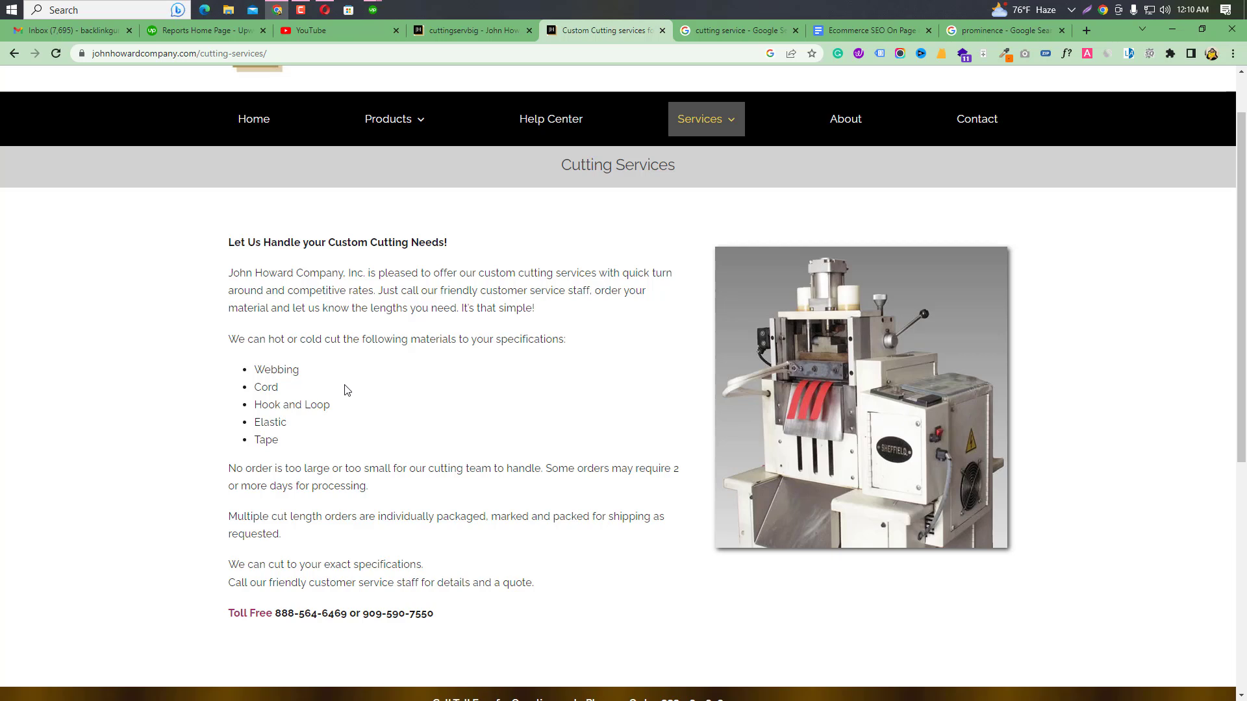
- Add a "Schema Markup" bullet item below "Orphan Page" in the checklist document
click(867, 30)
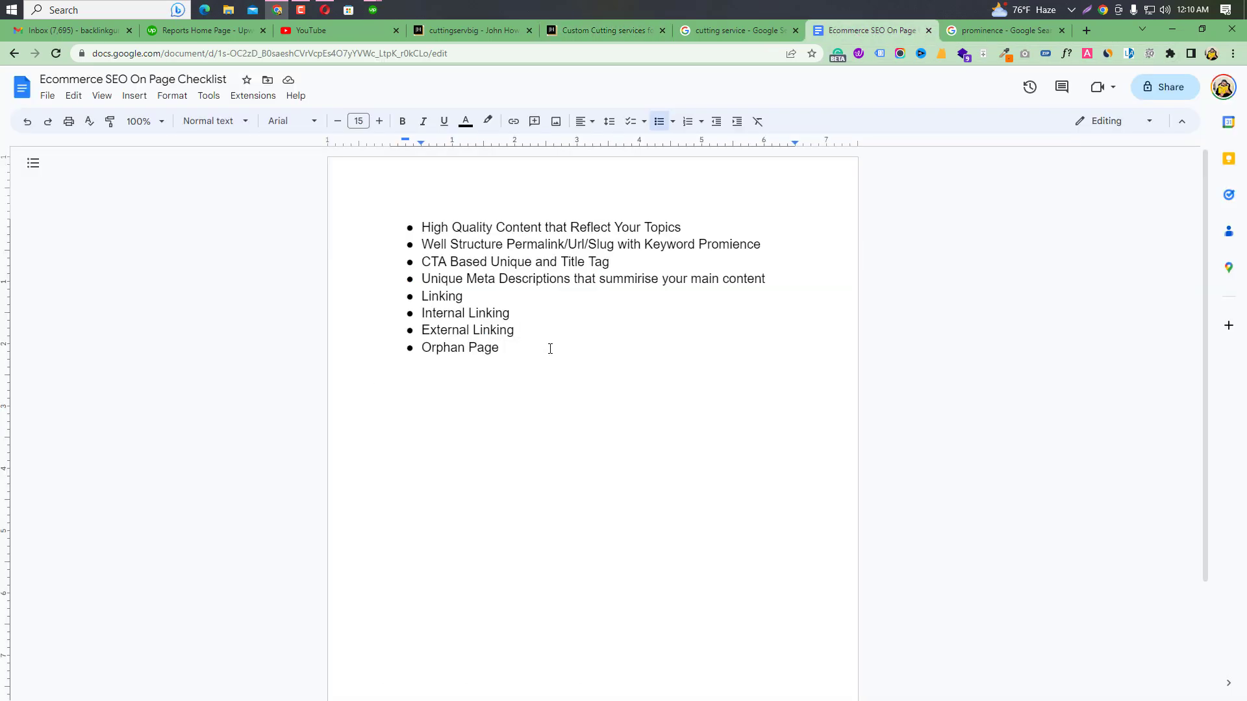
key(Return)
text(Schema Markup)
- Look over the Cutting Services page and view its cutting machine image in a separate tab
click(575, 33)
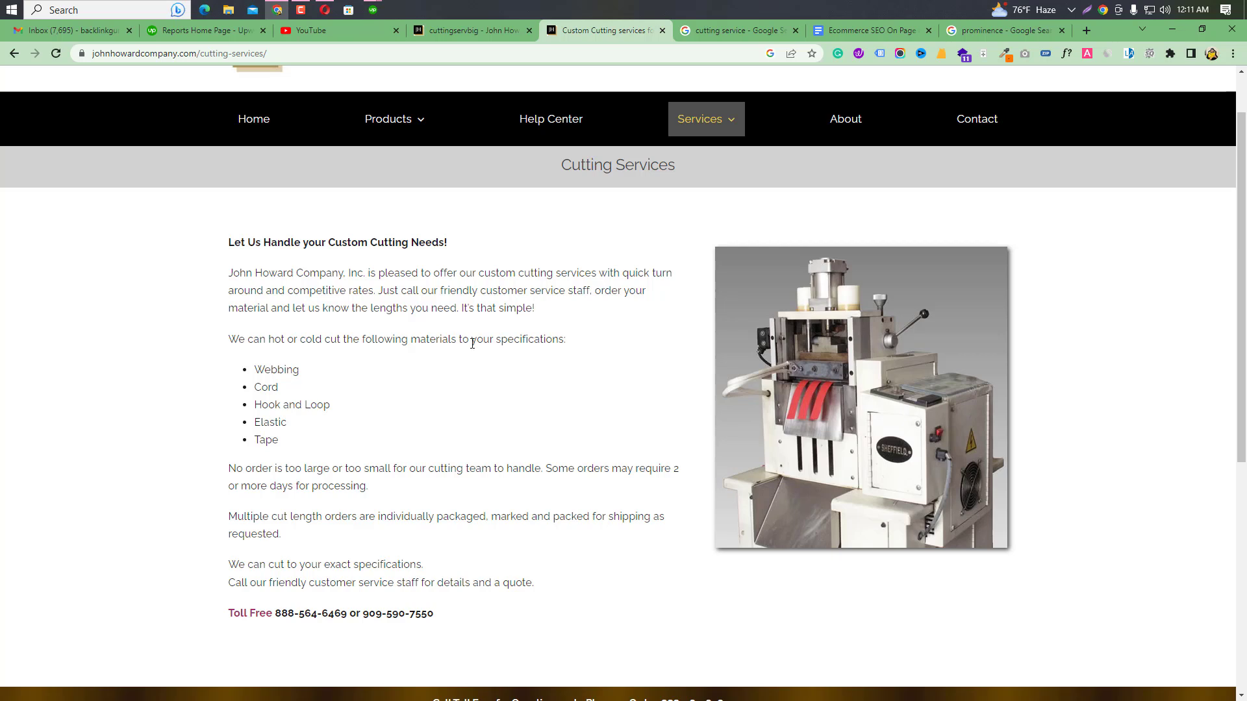
scroll(488, 388, down, 2)
scroll(488, 389, up, 3)
scroll(458, 351, down, 4)
scroll(274, 318, up, 4)
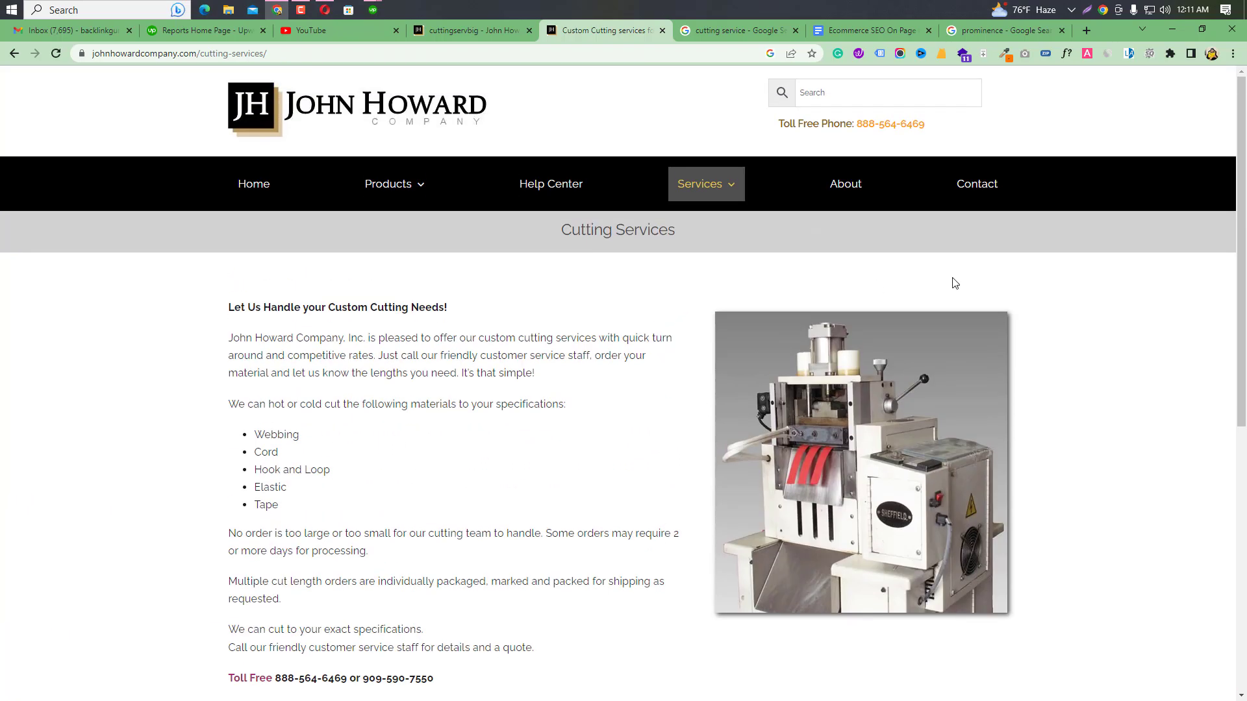
right_click(892, 383)
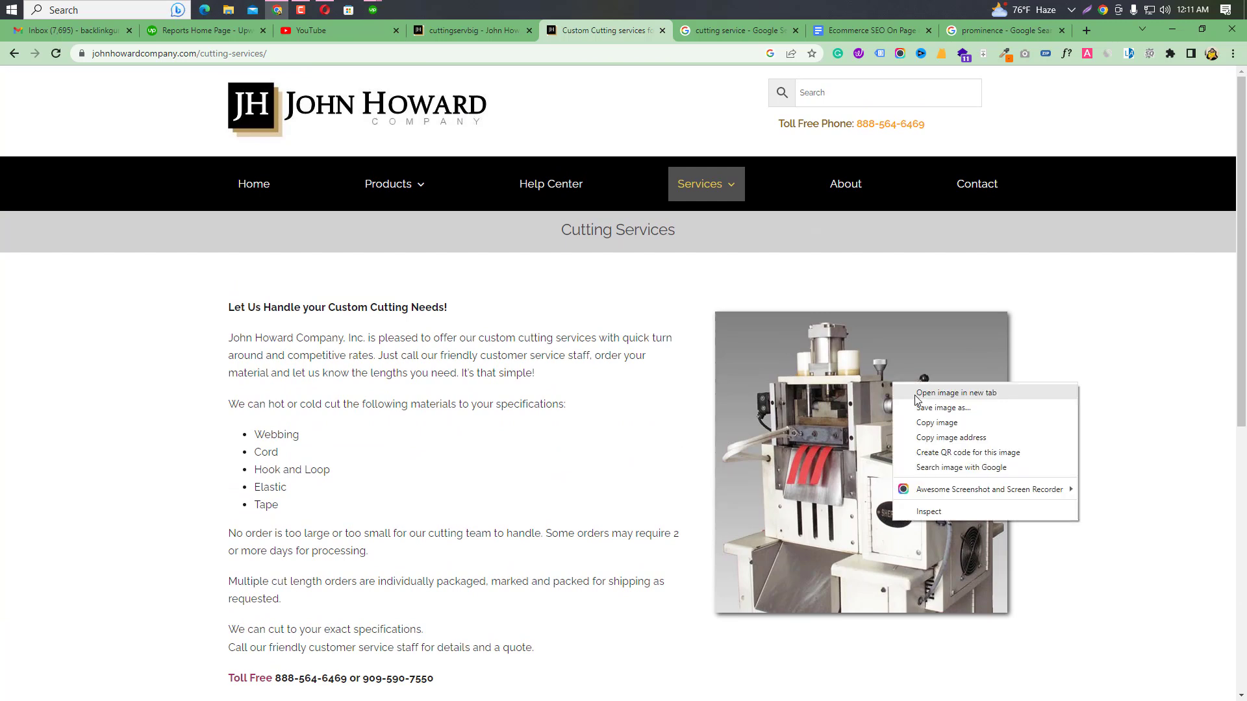
click(942, 393)
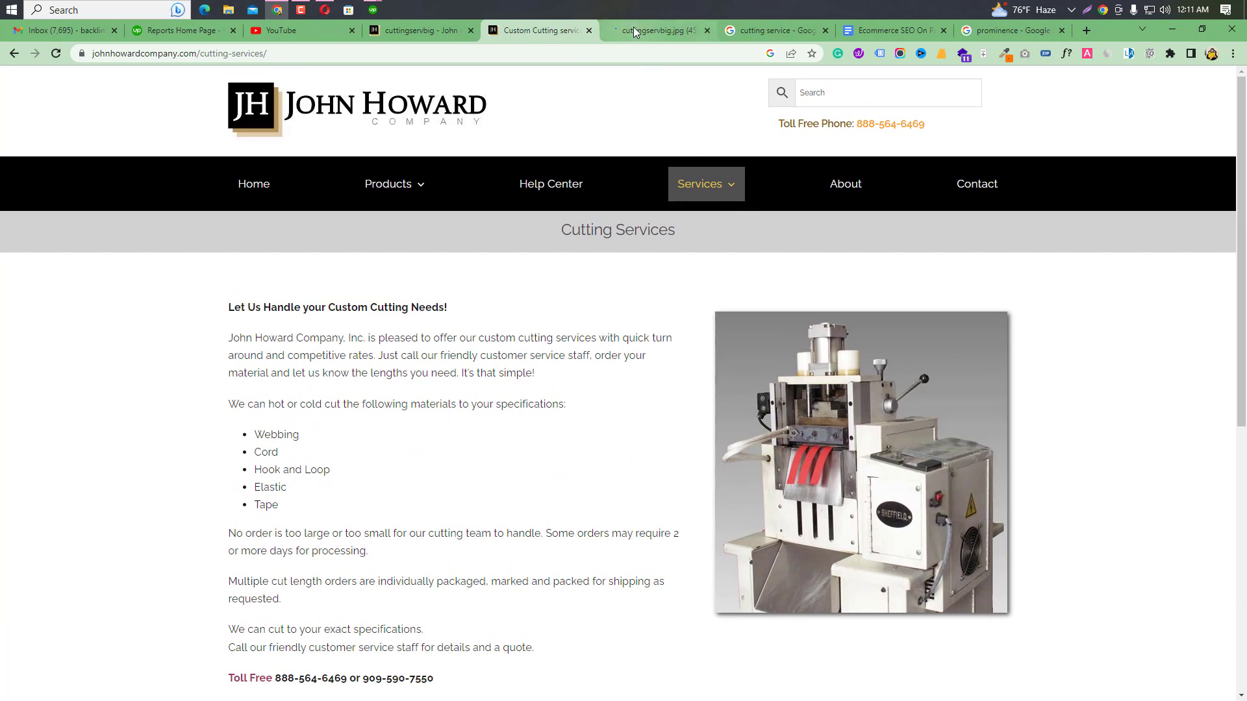
click(633, 31)
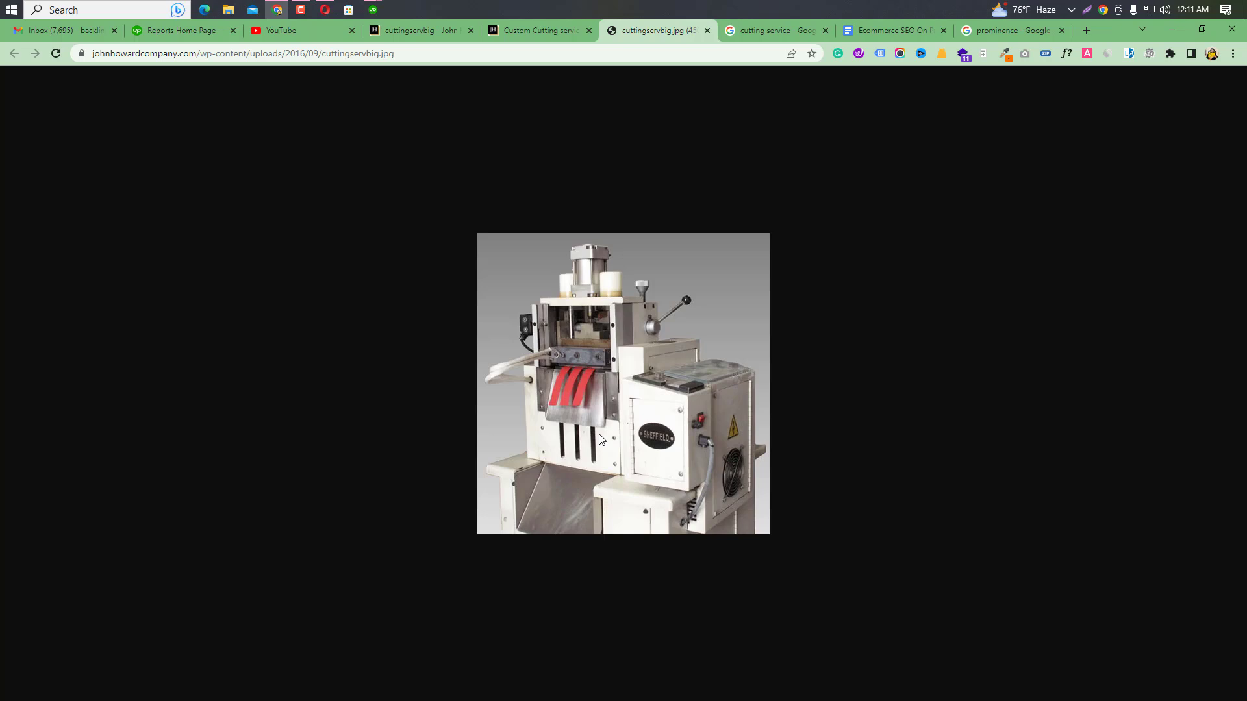
- Add an "Image SEO" bullet item below "Schema Markup" in the checklist document
click(850, 31)
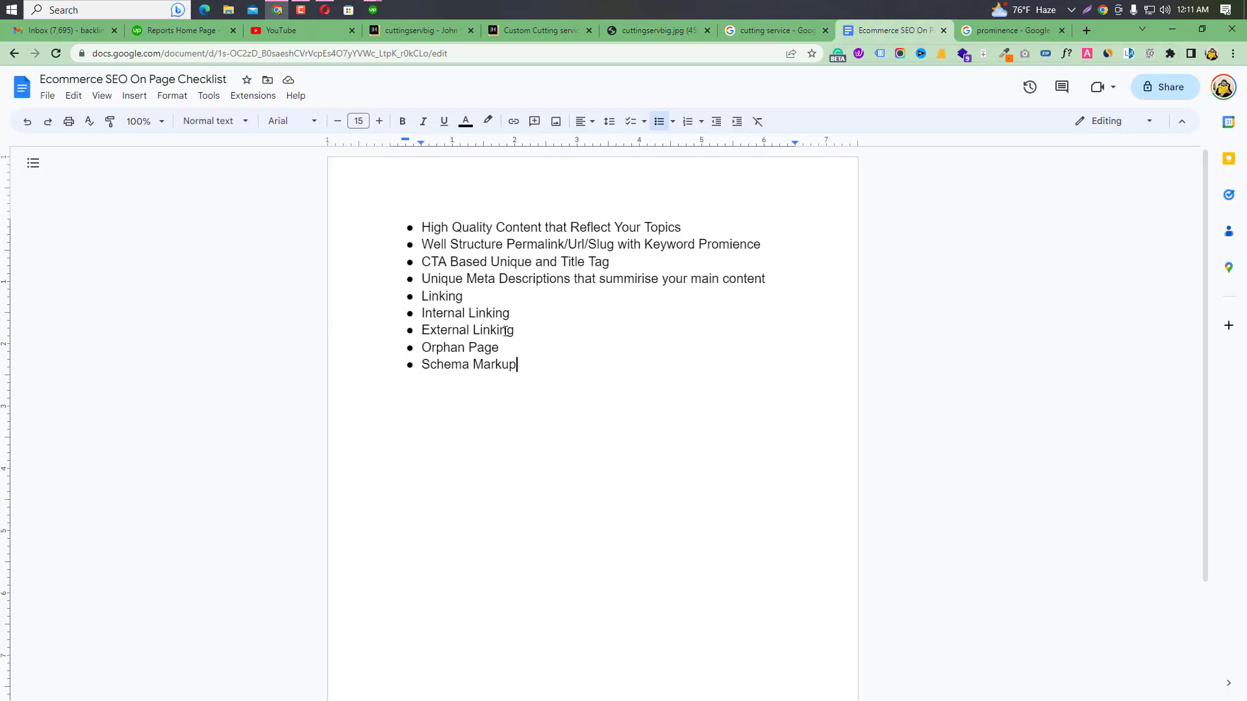
key(Return)
text(Image SEO)
- Glance at the Cutting Services page, add a "Mobile Responsive" bullet item to the checklist and start another bullet
click(517, 25)
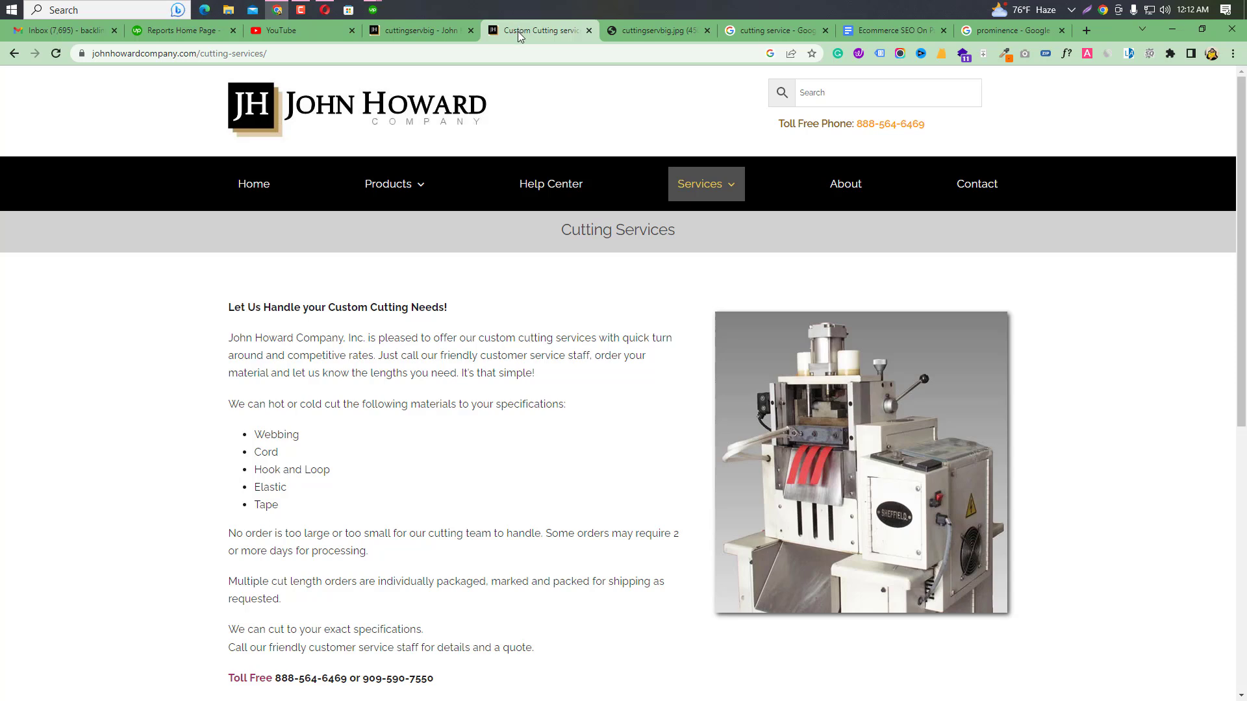
click(875, 27)
key(Return)
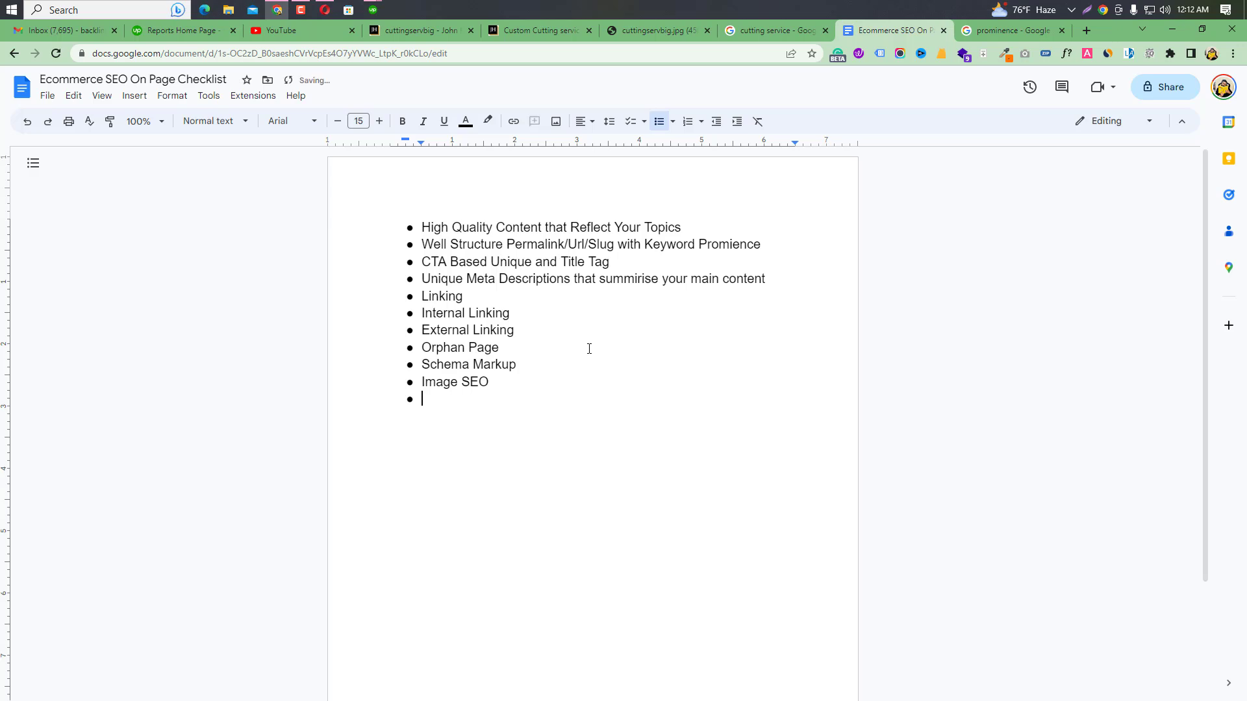
text(Mobile Responsive)
key(Return)
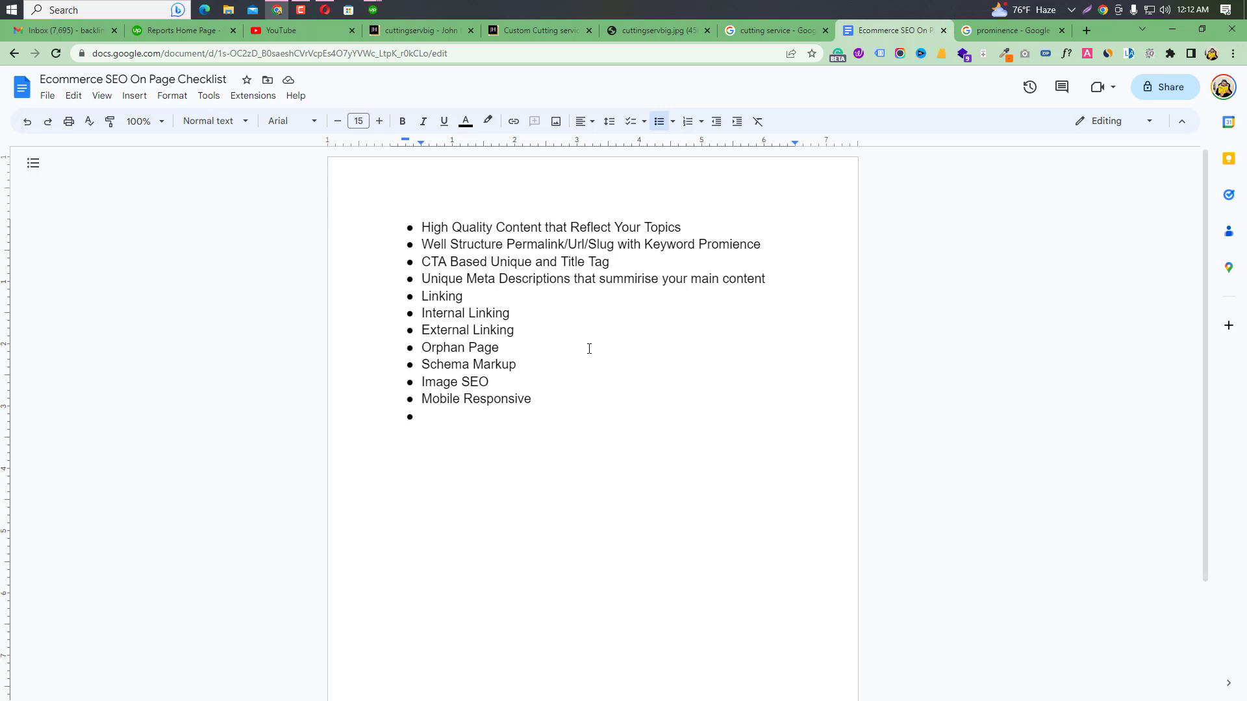
- Add "Open Graph", "Twitter Card" and "Website Speed" as separate bullet items below "Mobile Responsive" in the checklist
text(Open Graph)
key(Return)
text(T)
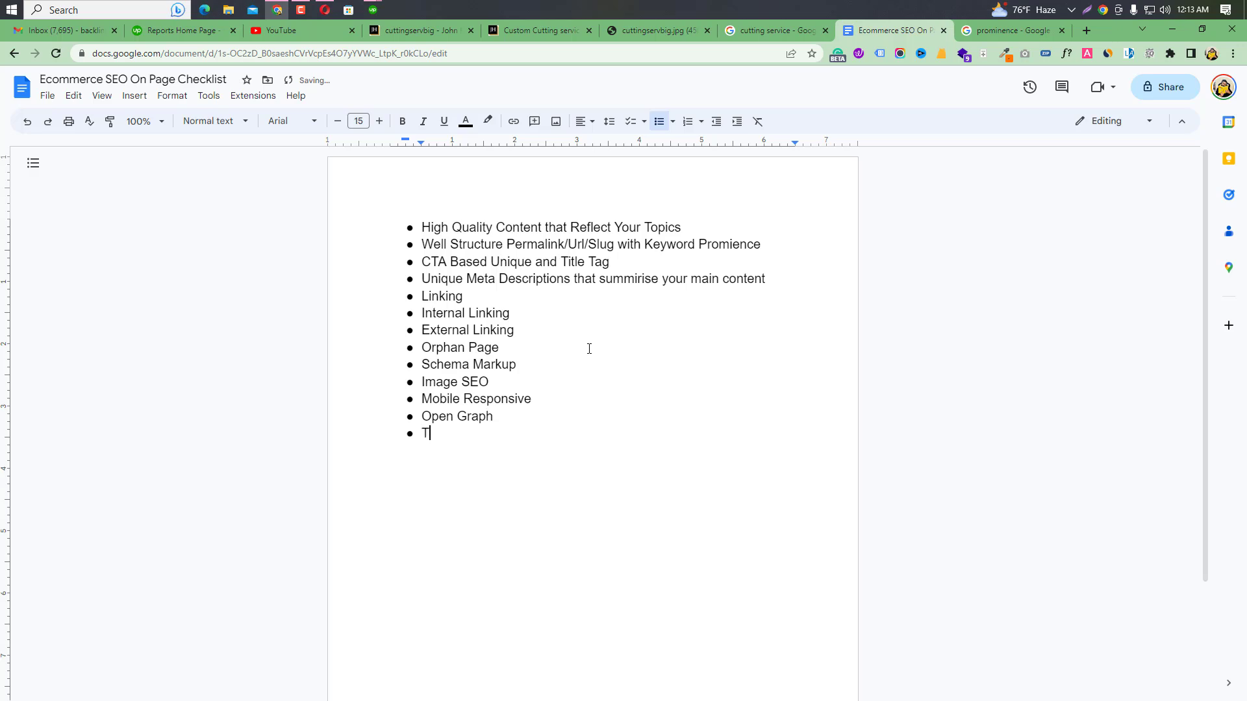
text(witter Card)
key(Return)
text(Website Speed)
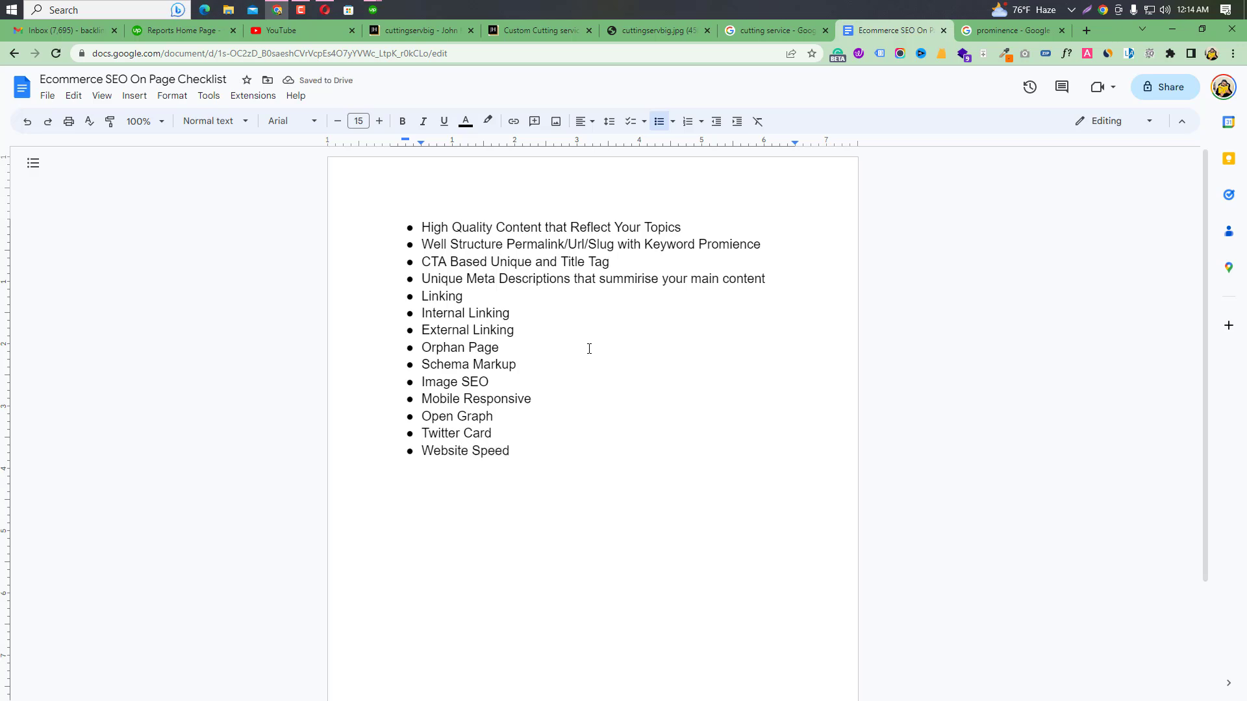
- Set the line spacing of the entire checklist to 1.5 and deselect the text
key(ctrl+a)
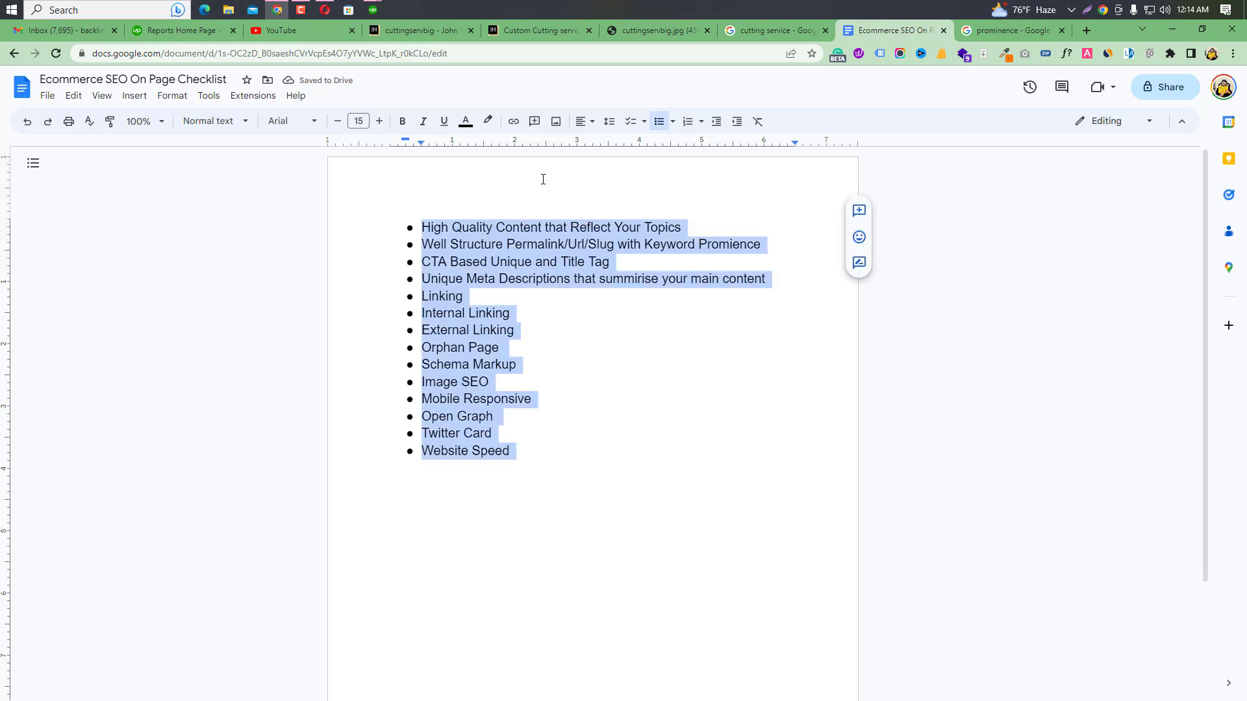
click(609, 122)
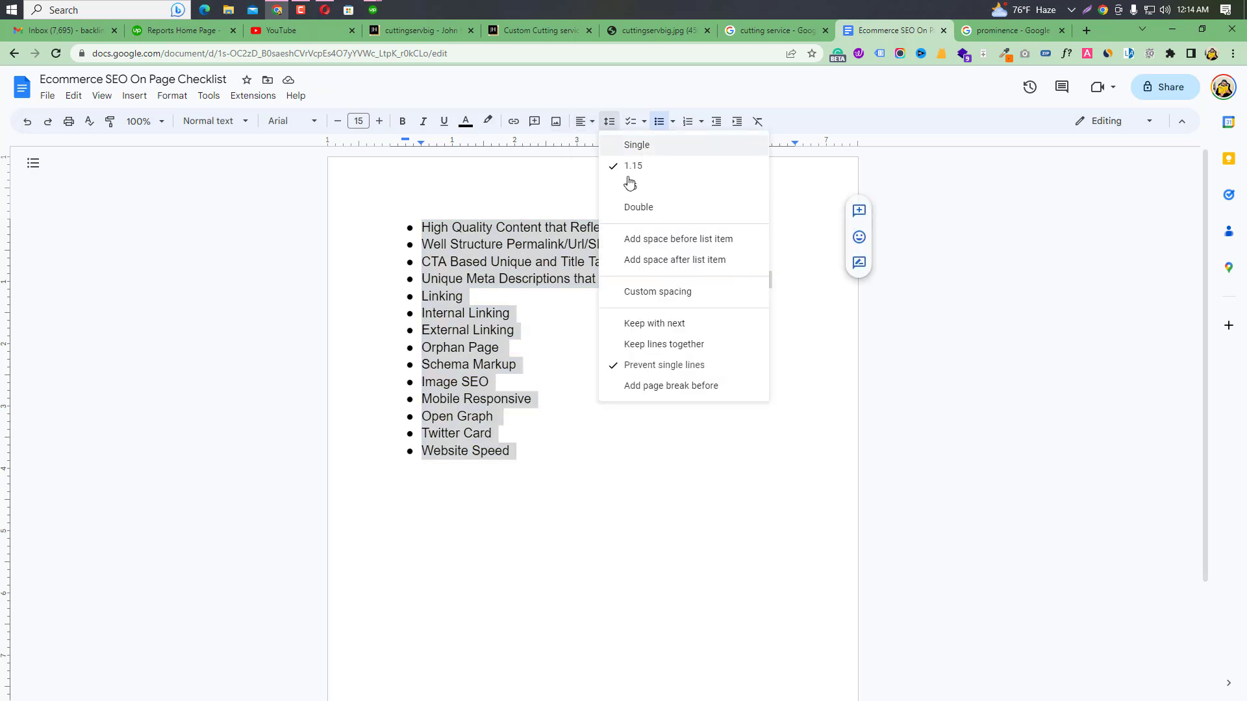
click(630, 187)
click(613, 335)
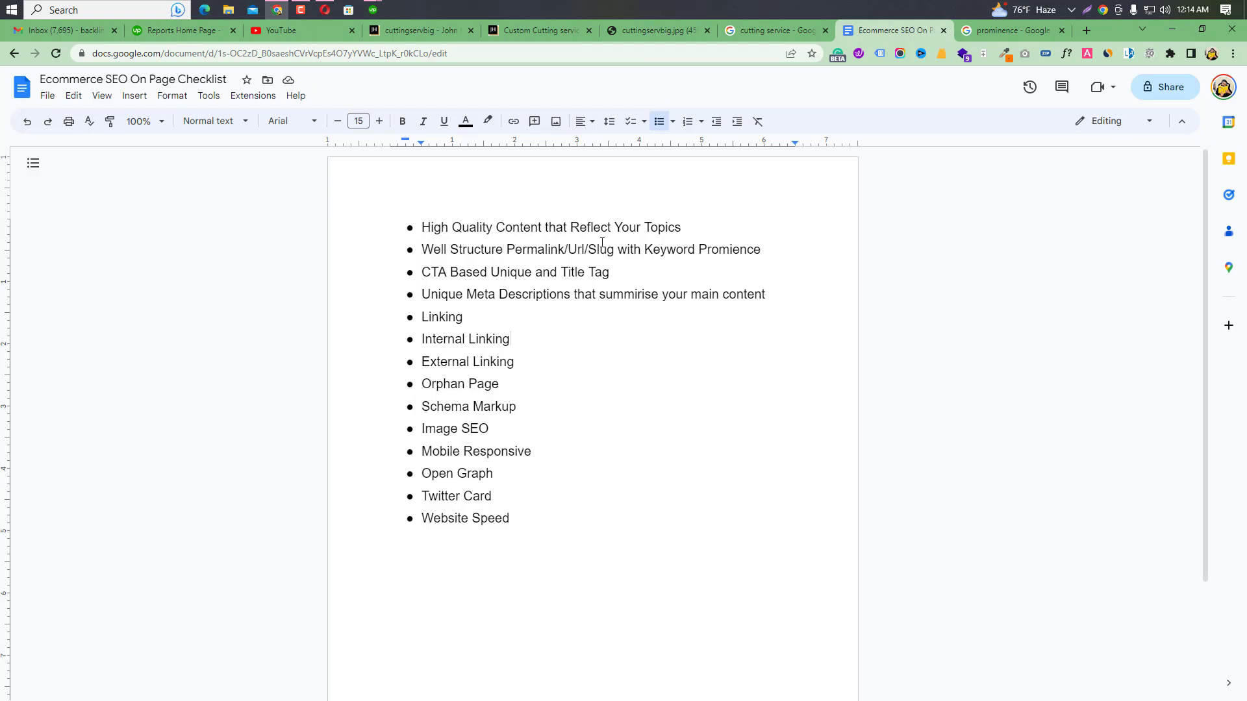
- Look over the Cutting Services page and its site navigation, view the company's home page, and return to the checklist document
click(520, 32)
scroll(452, 577, down, 10)
scroll(451, 572, up, 15)
mouse_move(390, 184)
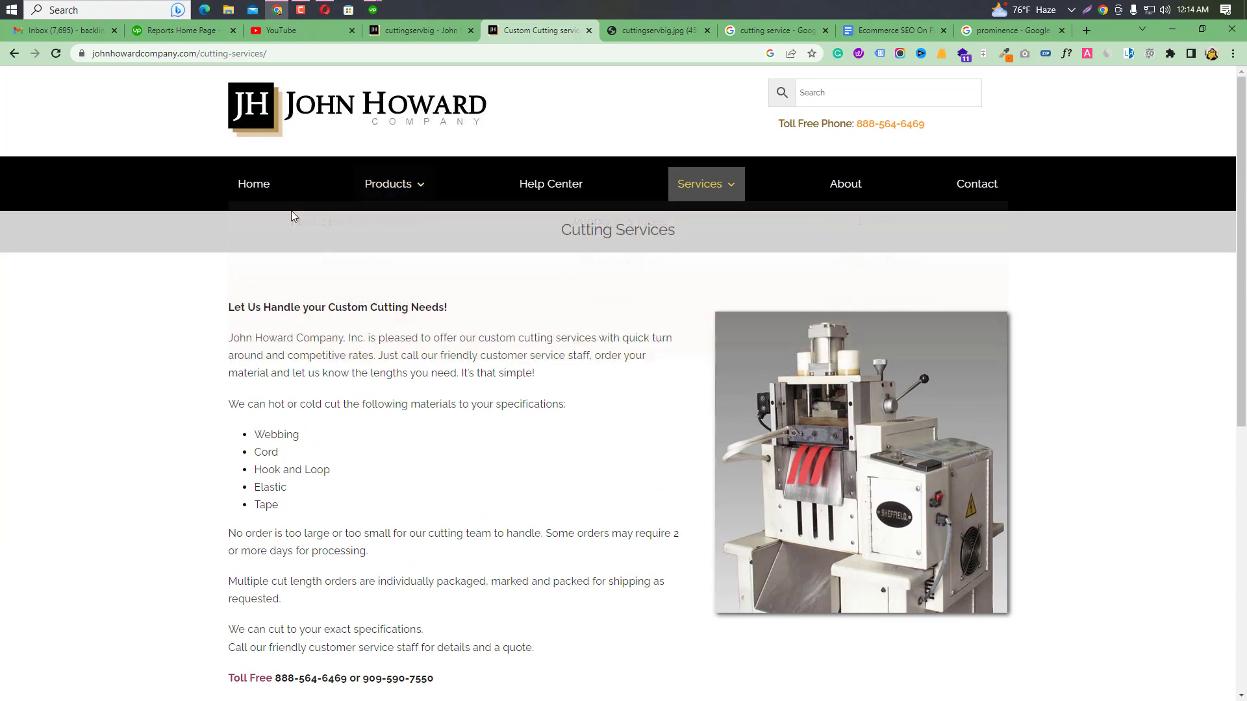
click(253, 186)
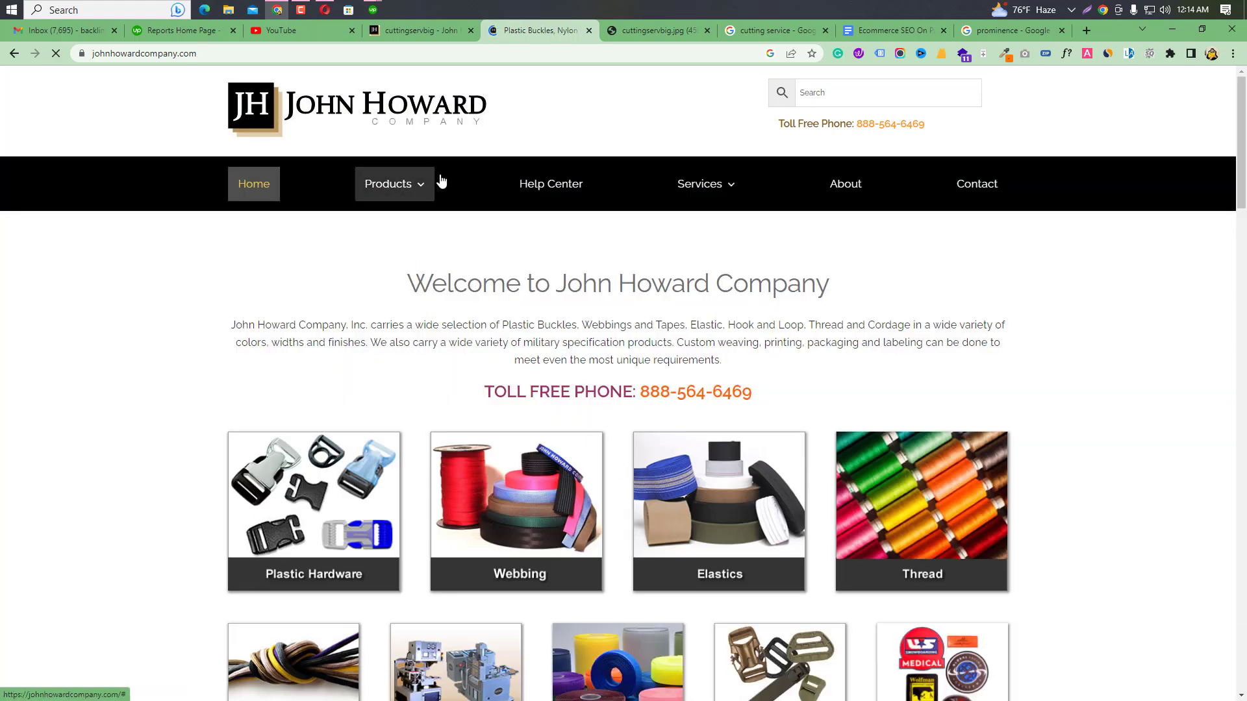
click(890, 30)
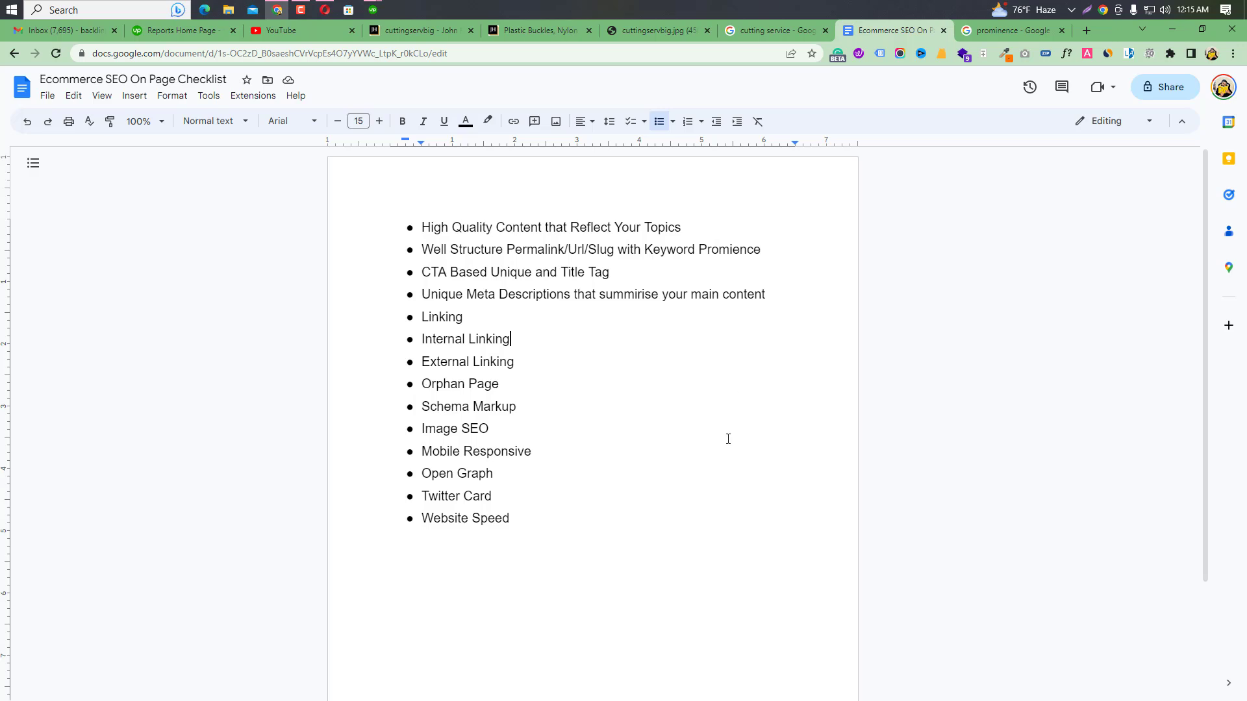
- End the bulleted list after "Website Speed" and continue on an unbulleted blank line below it
drag(509, 520, 515, 524)
click(514, 525)
key(Return)
key(Return)
key(Print)
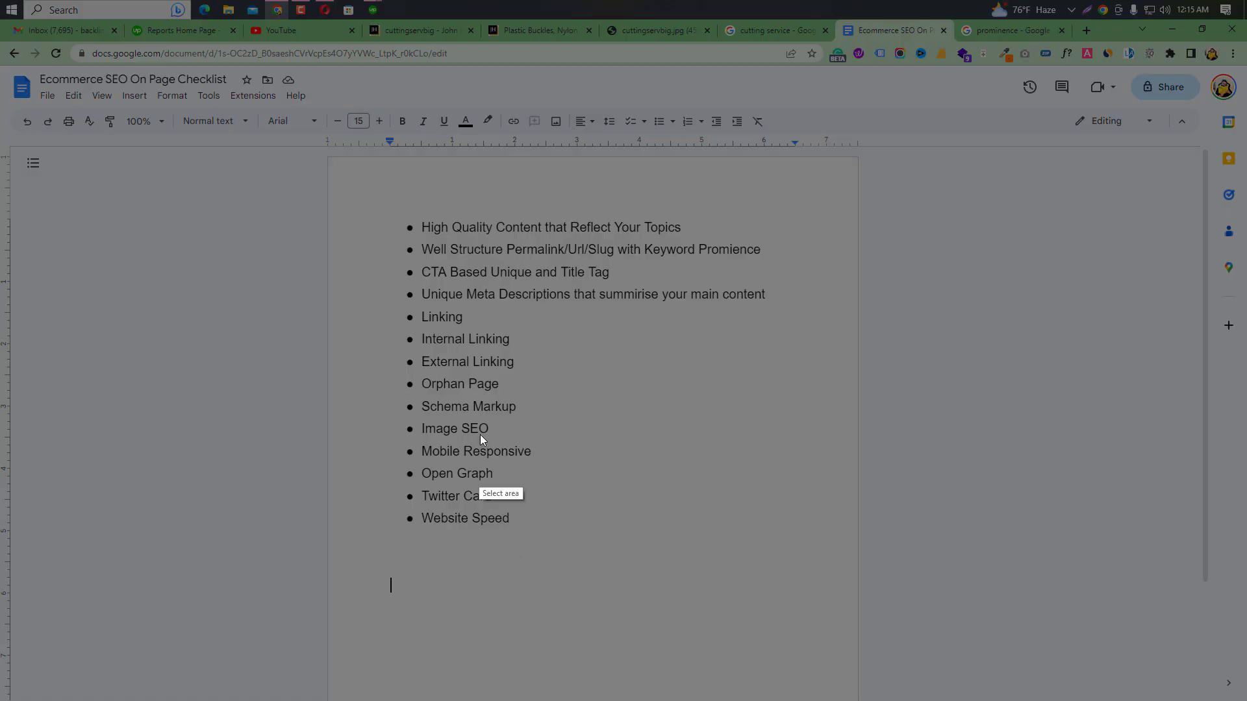
drag(326, 173, 843, 625)
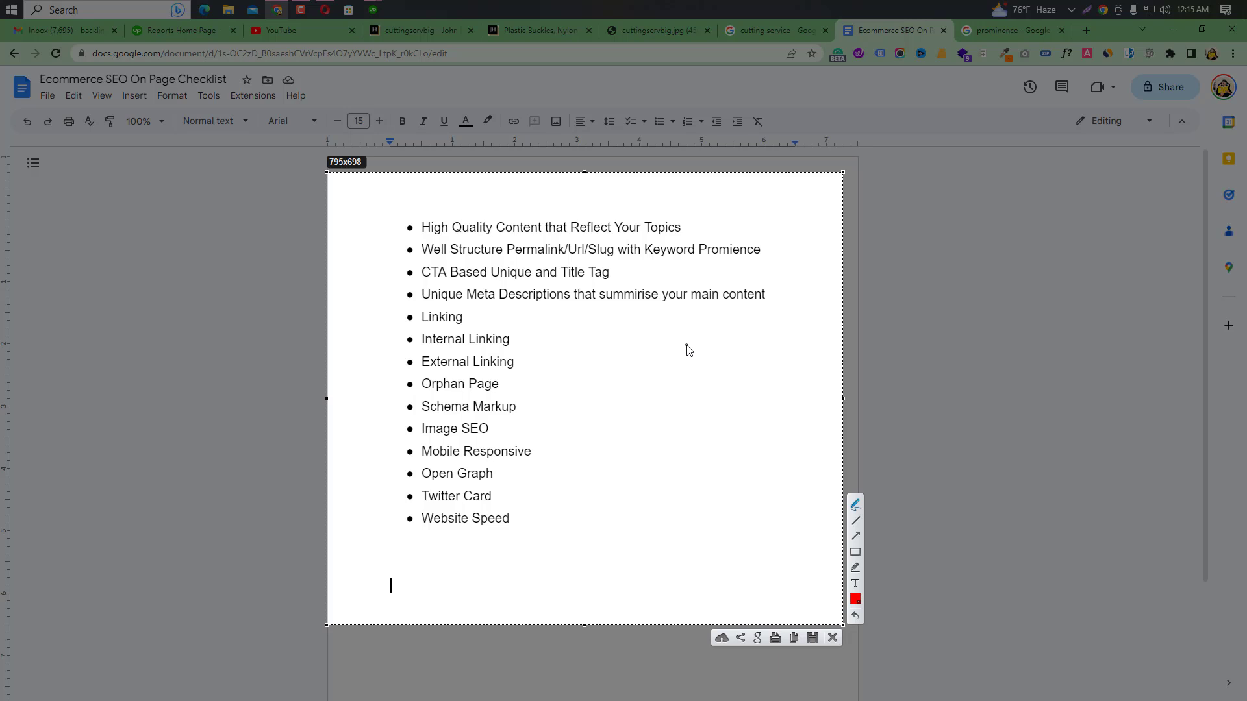
click(832, 638)
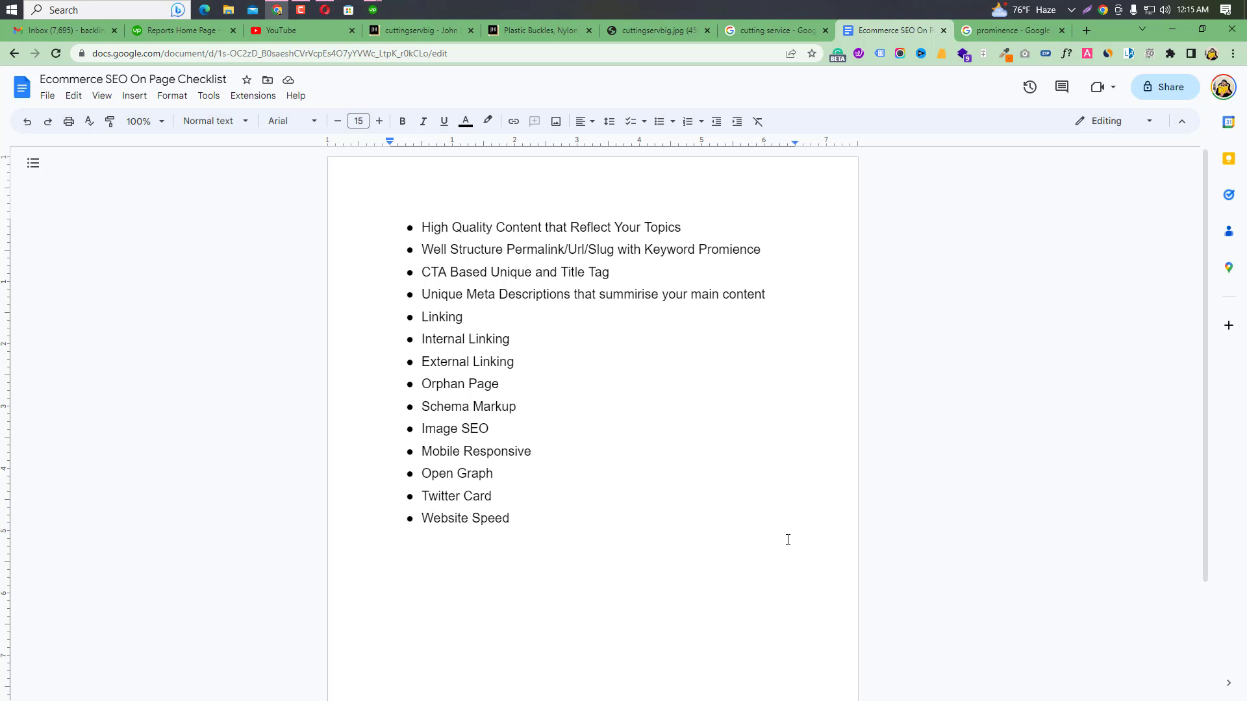